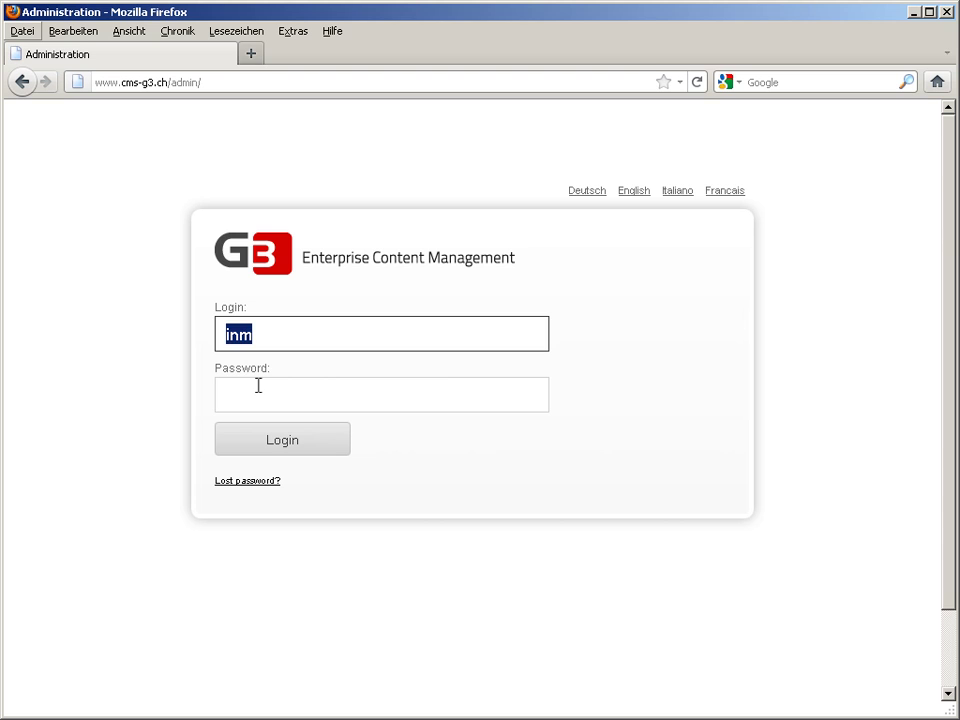
- Log in to the content management administration with the login name and account password
key("BackSpace")
key("BackSpace")
key("BackSpace")
type("•••••••••••")
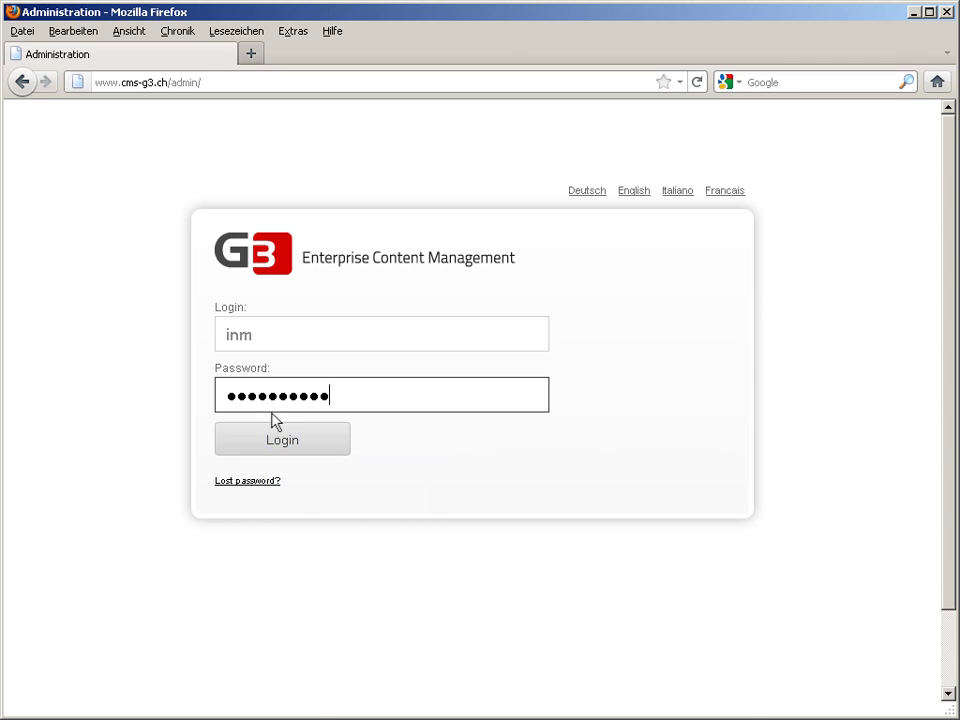
left_click(274, 440)
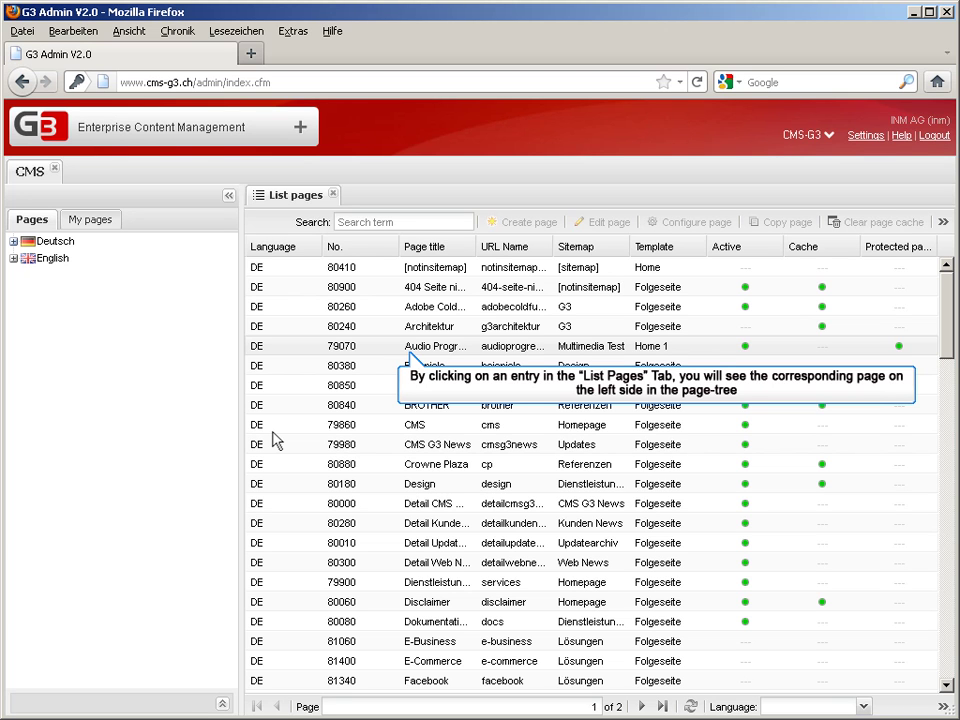
- Locate the Audio Progressiv and Blacksocks list entries in the page tree, and open the INM TEST page under English [notinsitemap]
left_click(406, 349)
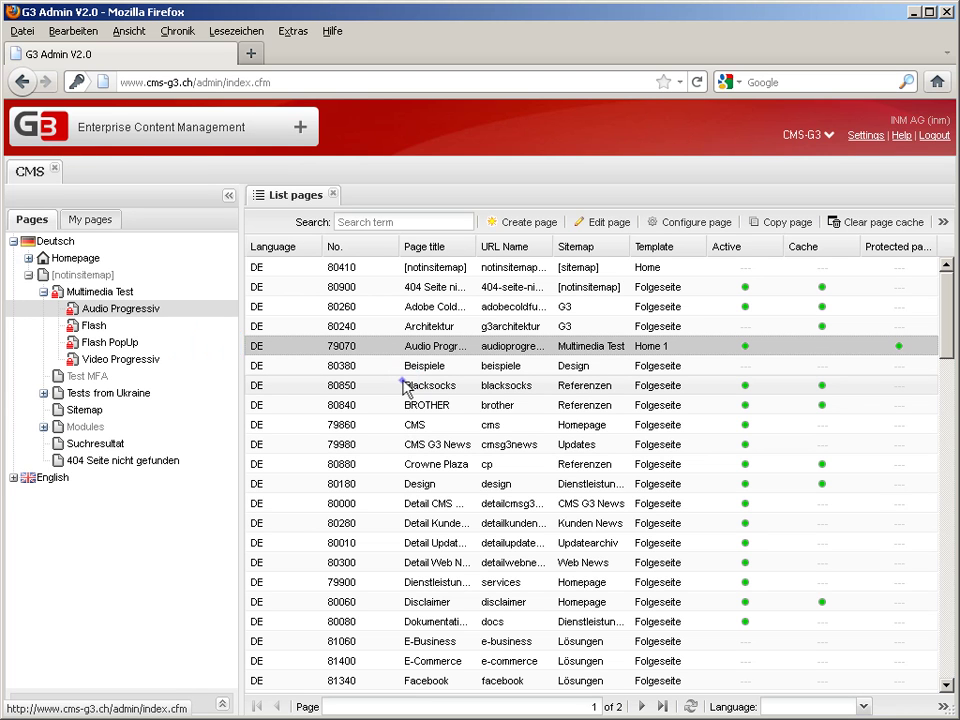
left_click(404, 383)
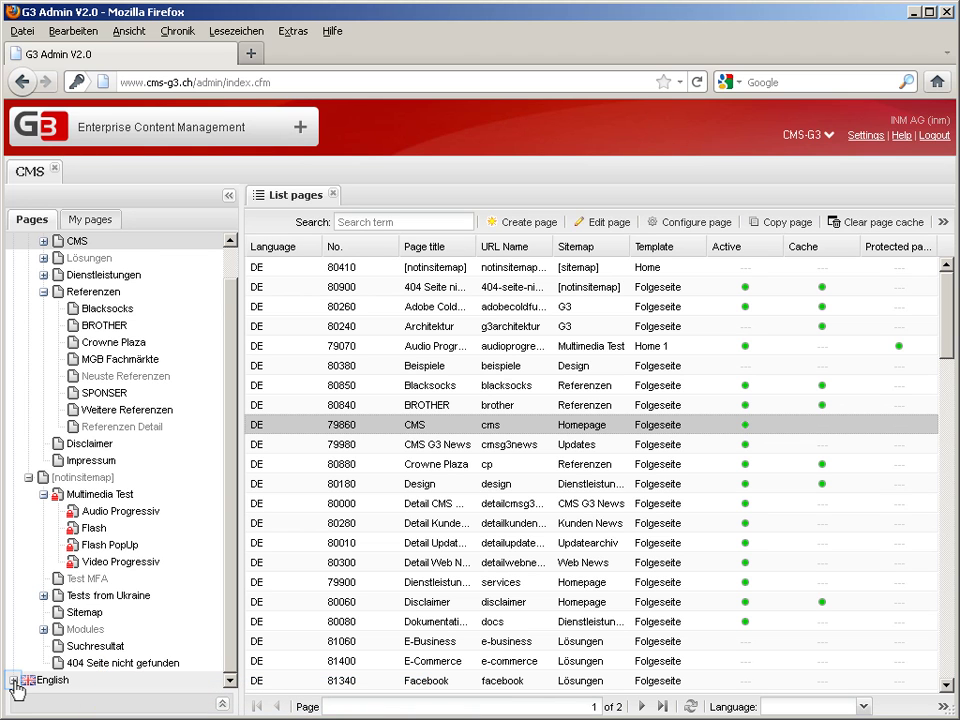
left_click(13, 680)
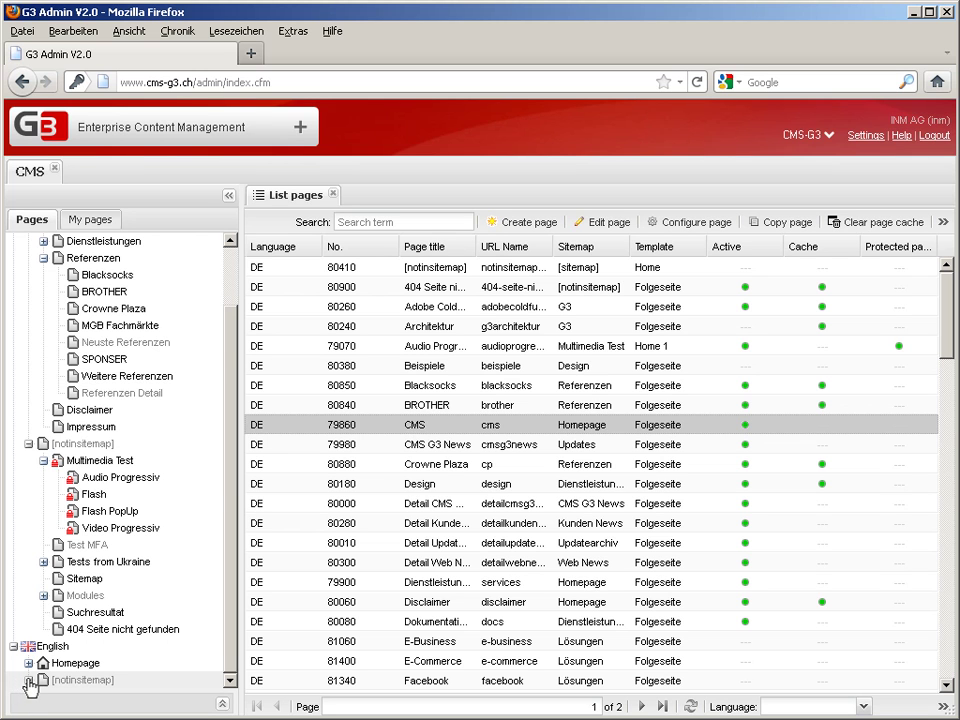
left_click(28, 680)
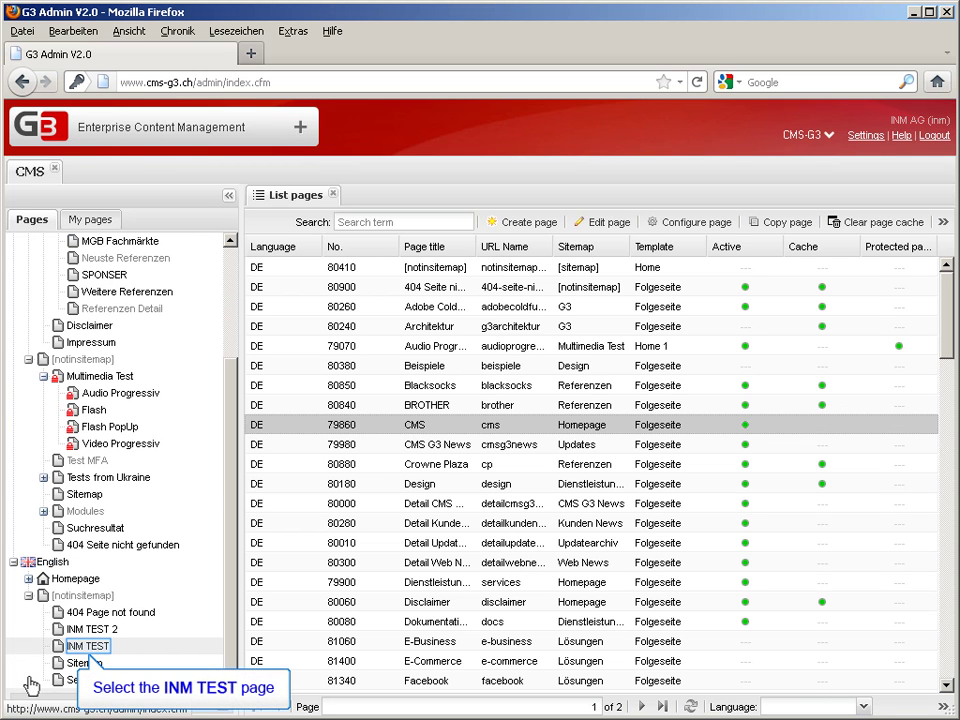
left_click(95, 650)
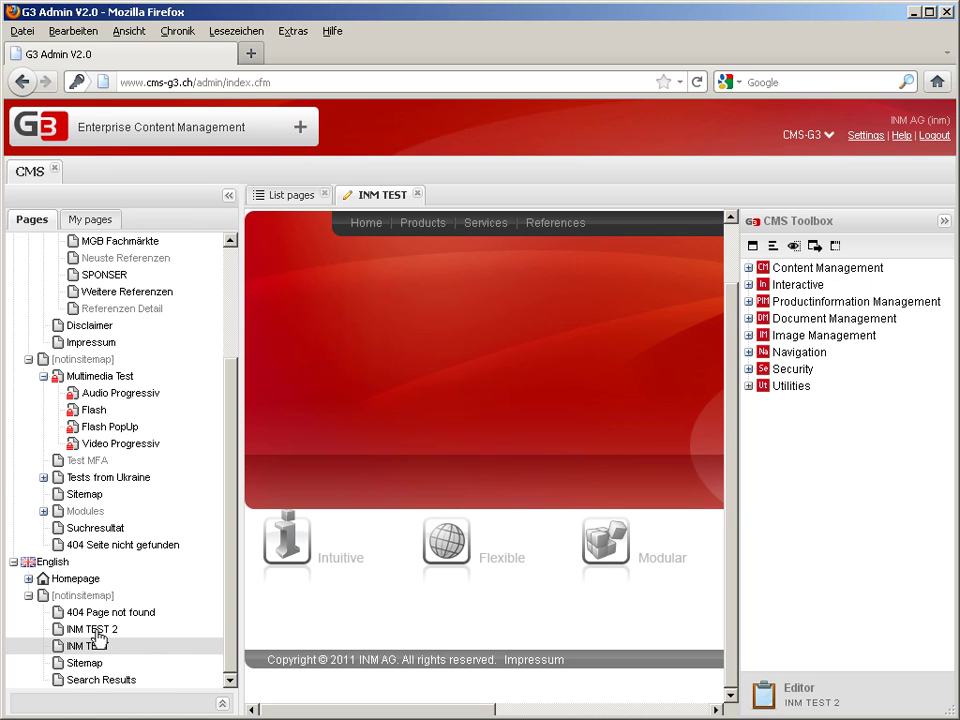
- Delete the INM TEST 2 page from the English [notinsitemap] branch
right_click(98, 639)
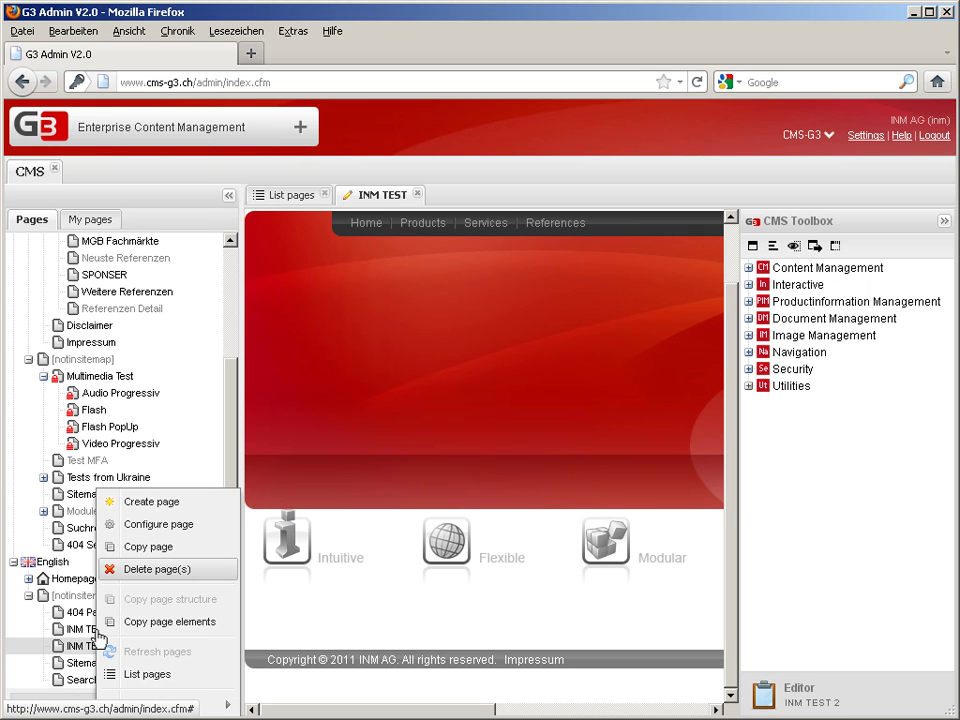
left_click(135, 569)
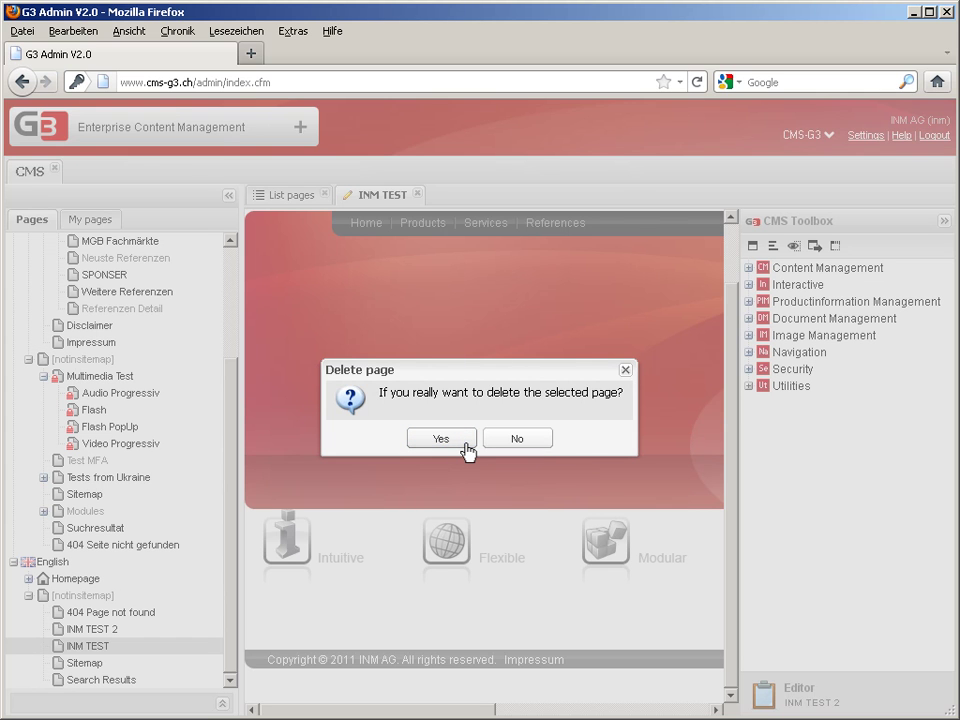
left_click(466, 446)
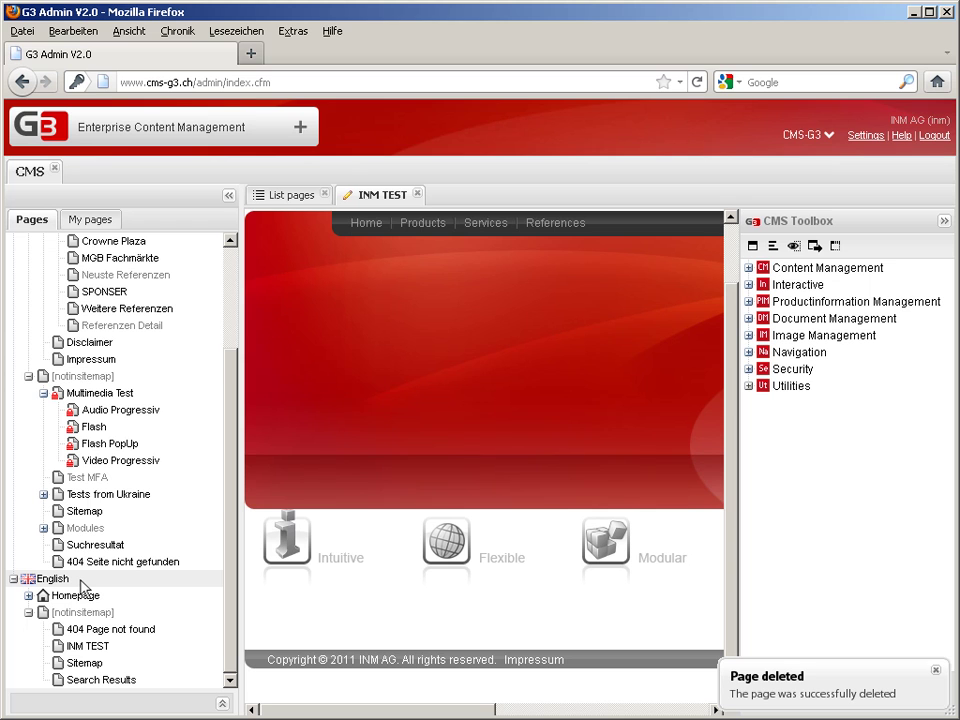
- Start a new page under English, keeping English as its language and assigning [notinsitemap] as its sitemap location
right_click(83, 588)
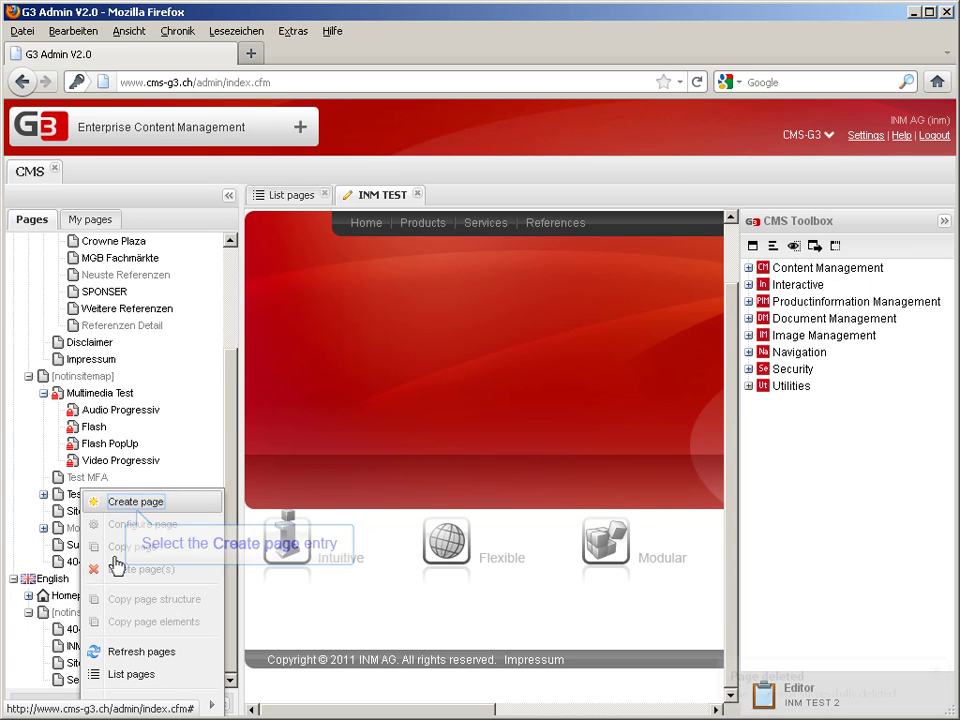
left_click(127, 512)
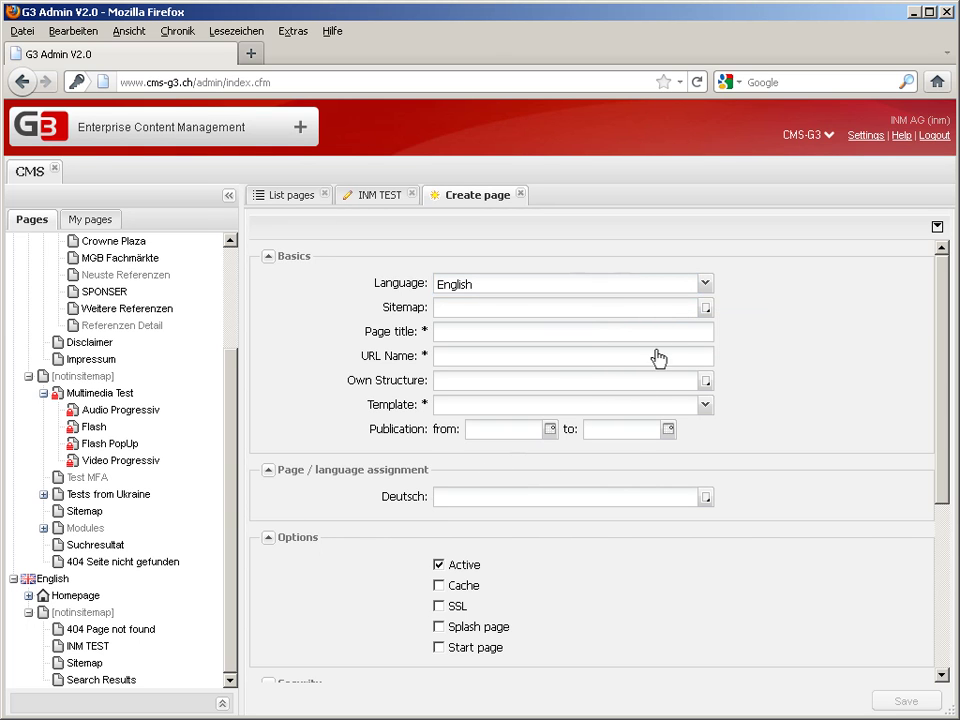
left_click(671, 292)
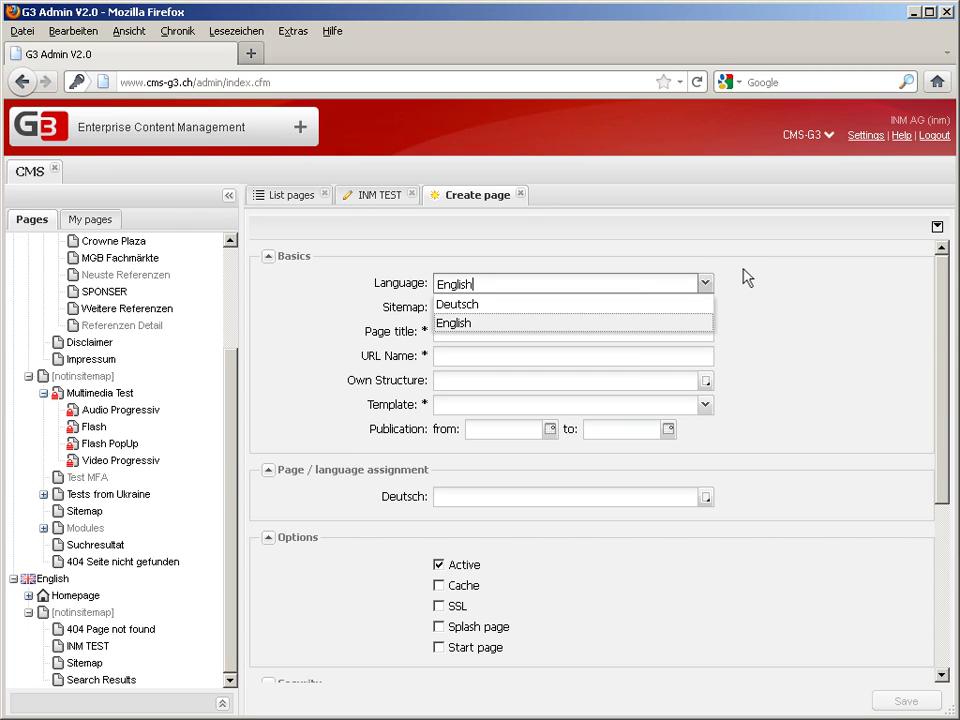
key("Tab")
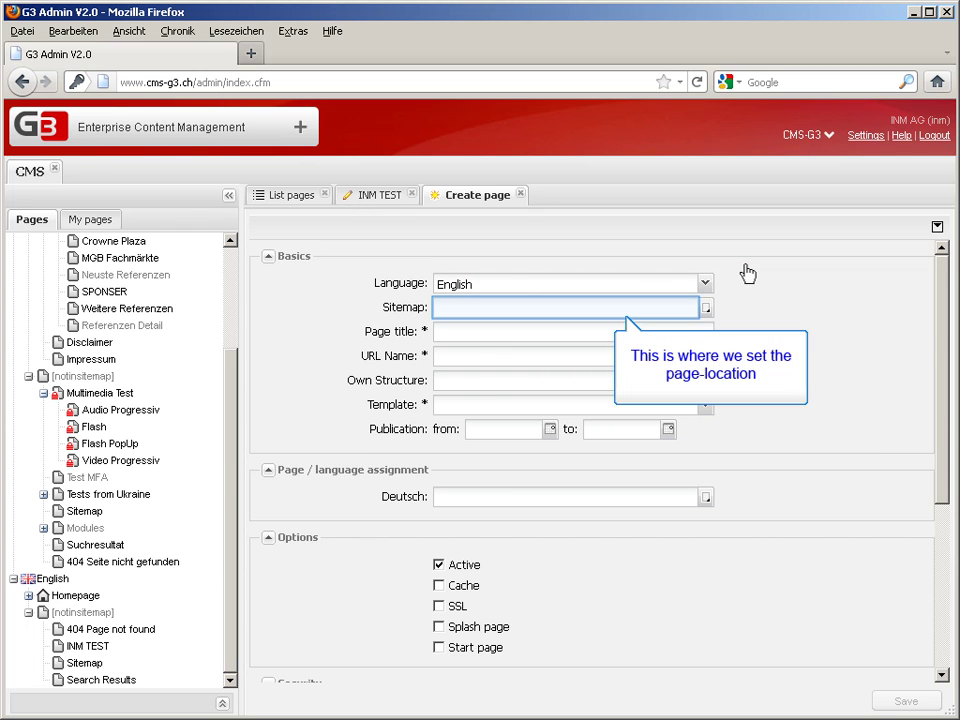
left_click(573, 315)
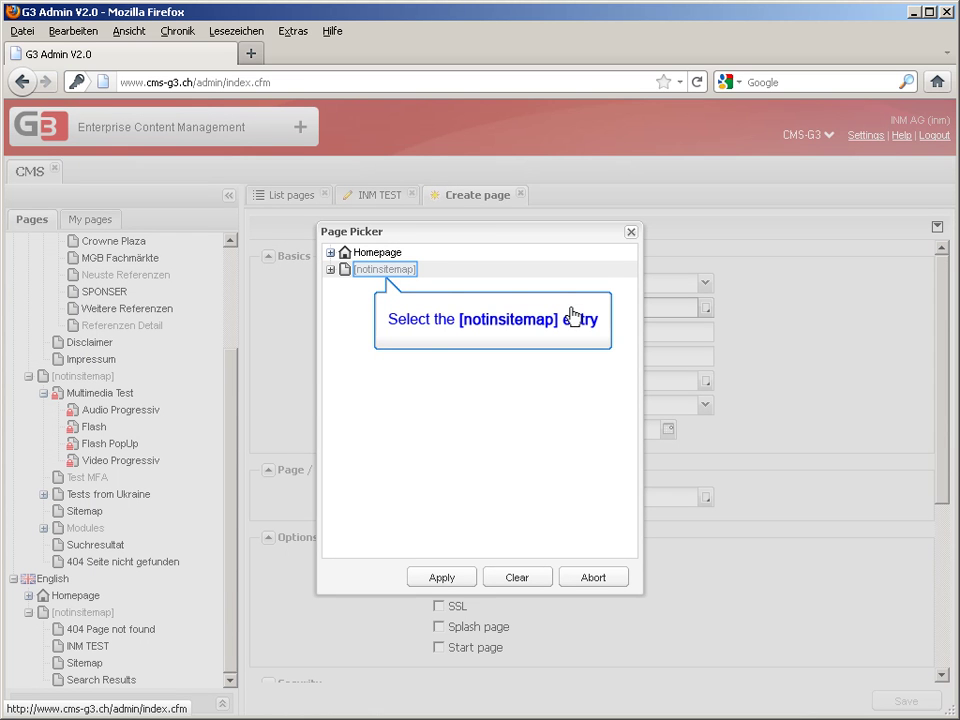
left_click(358, 274)
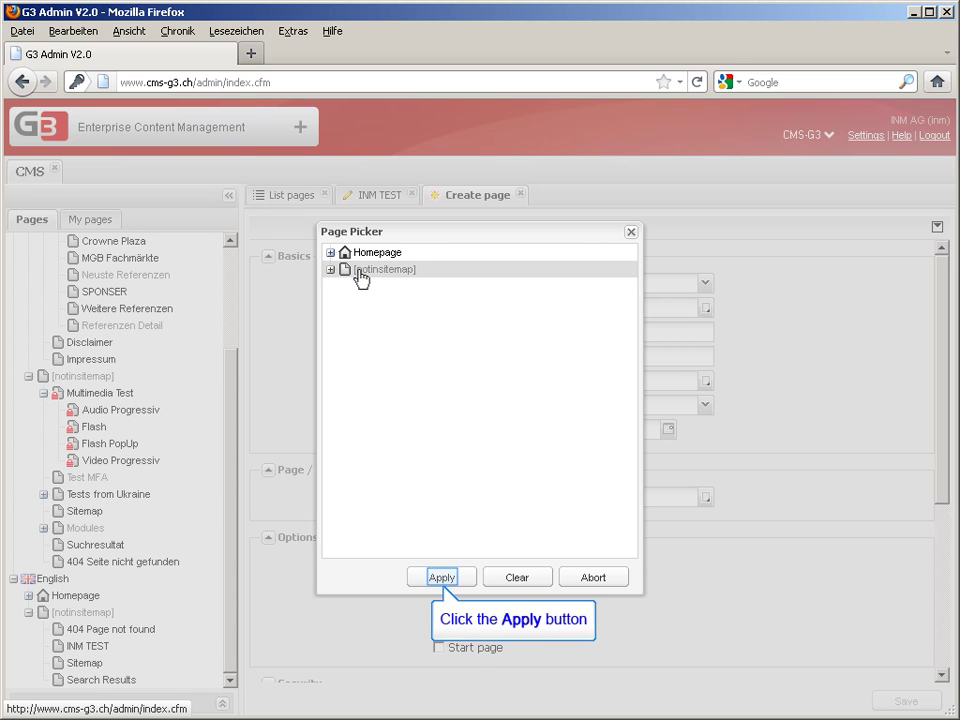
left_click(432, 578)
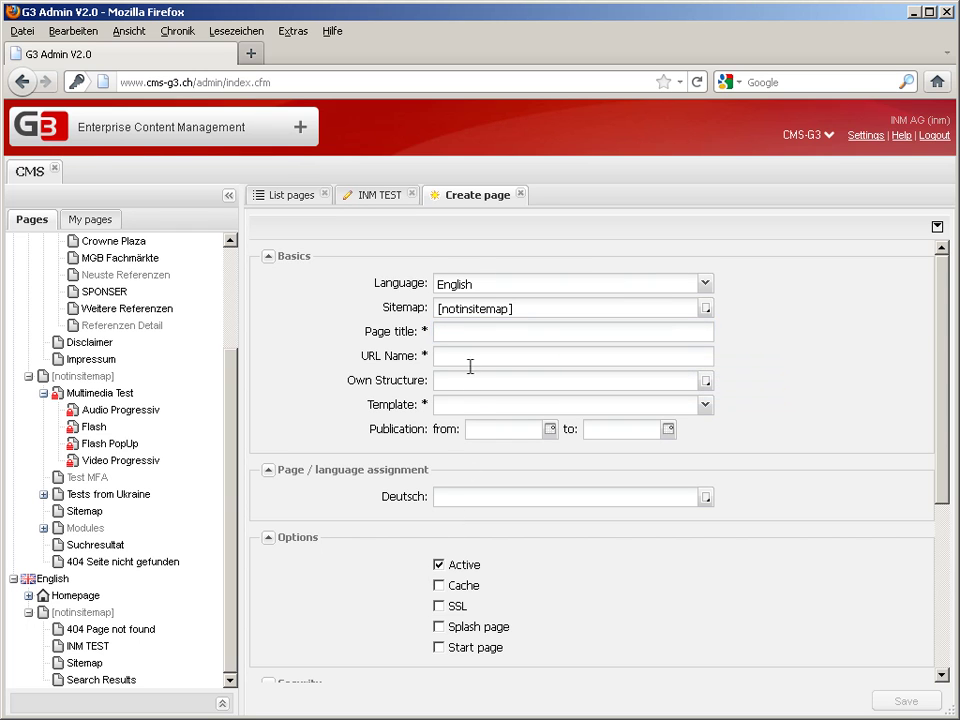
- Give the new page the title INM TEST2, the URL name inmtest2 and the Home template
left_click(471, 329)
type("INM TEST2")
key("Tab")
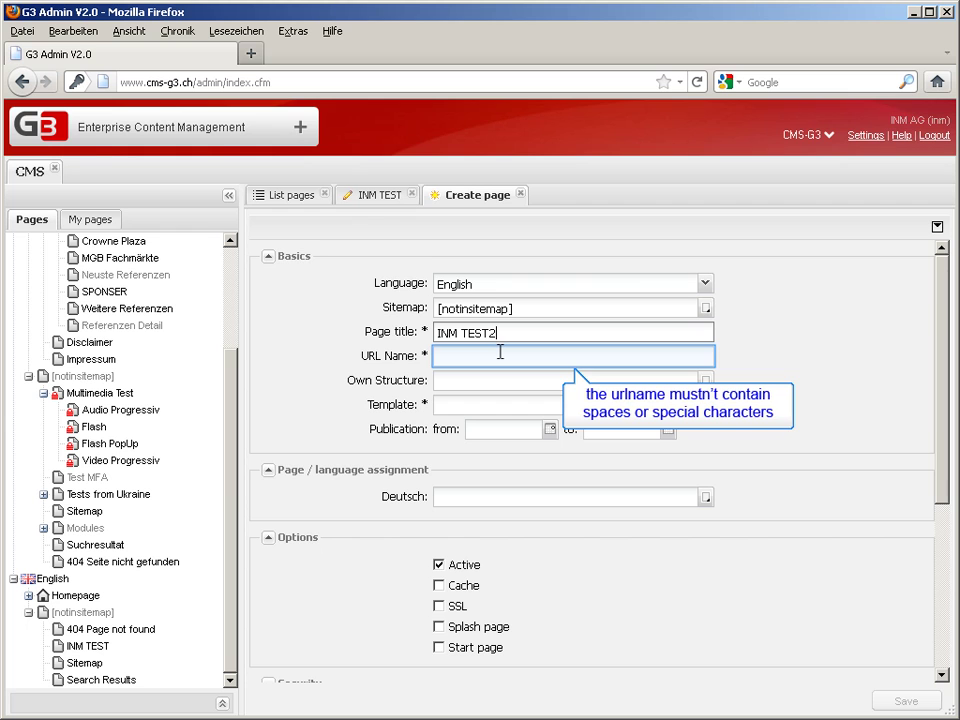
left_click(501, 356)
type("inmtest2")
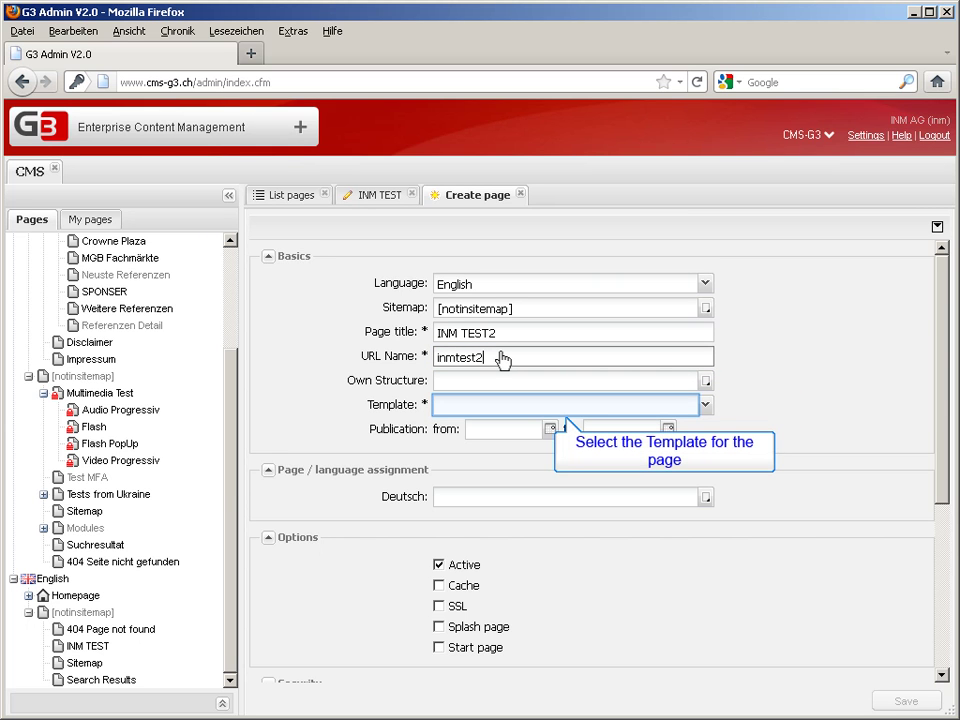
left_click(497, 408)
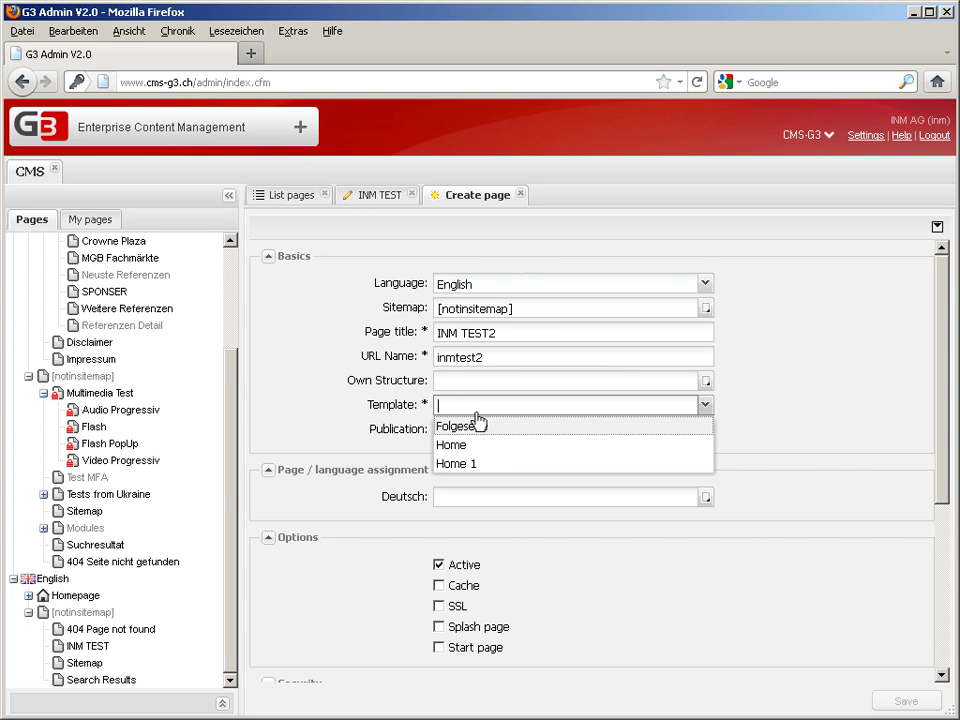
left_click(478, 445)
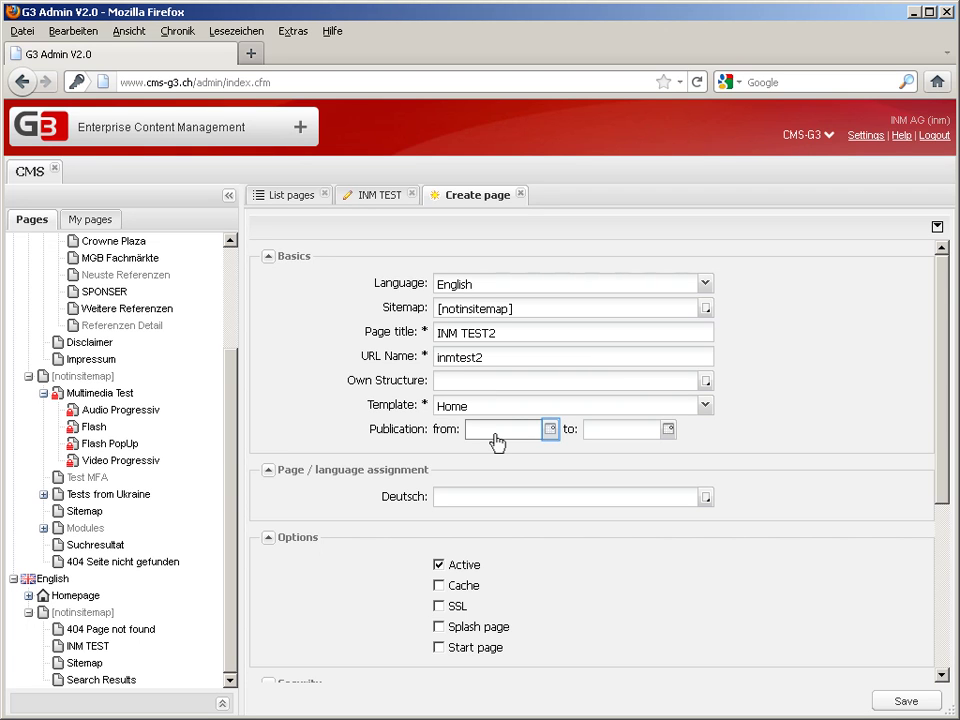
- Look at the publication start date calendar and the page picker for the Deutsch assignment, leaving both fields empty
left_click(549, 431)
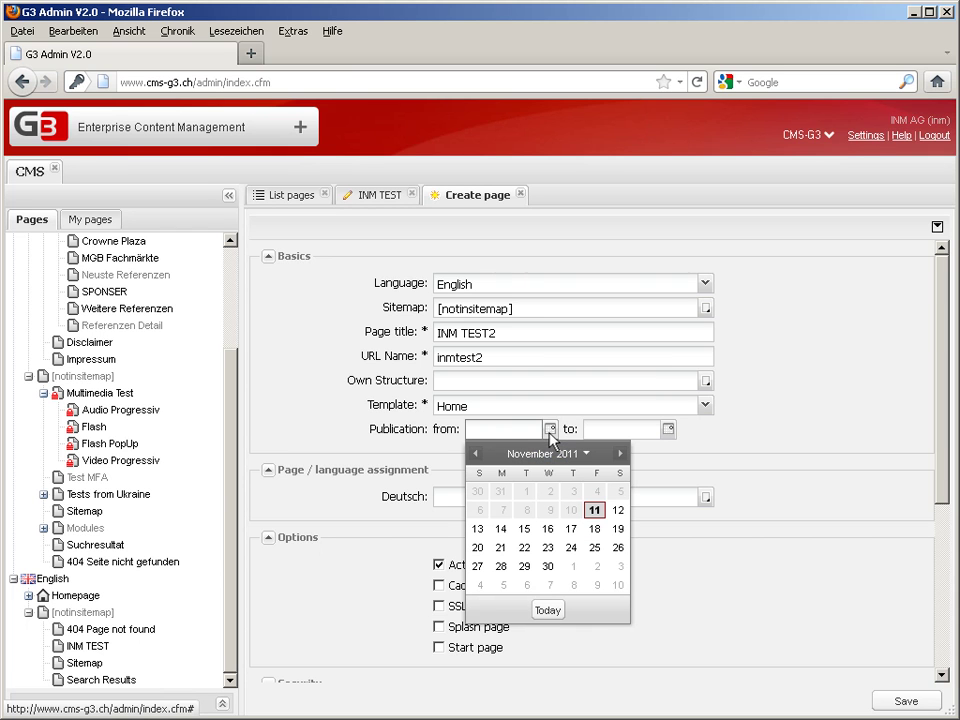
left_click(900, 541)
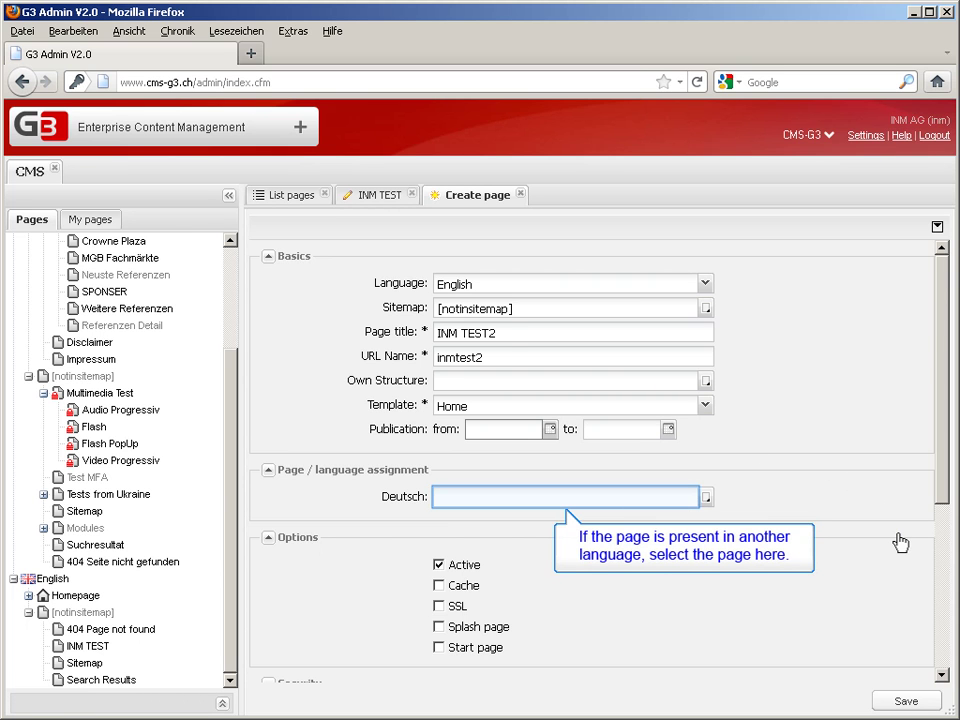
left_click(541, 500)
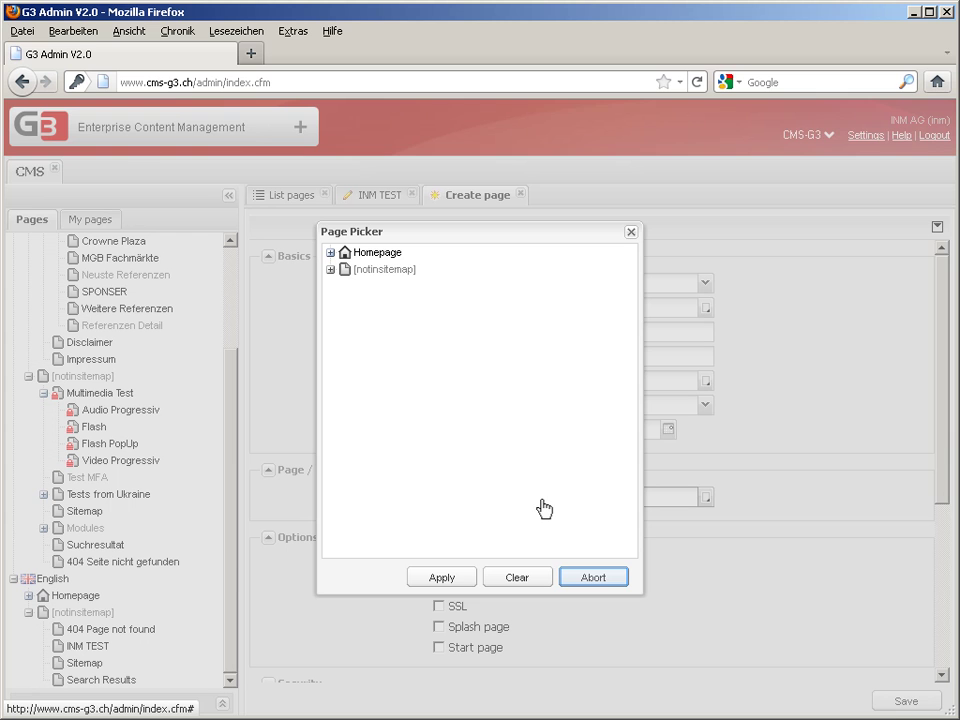
left_click(579, 578)
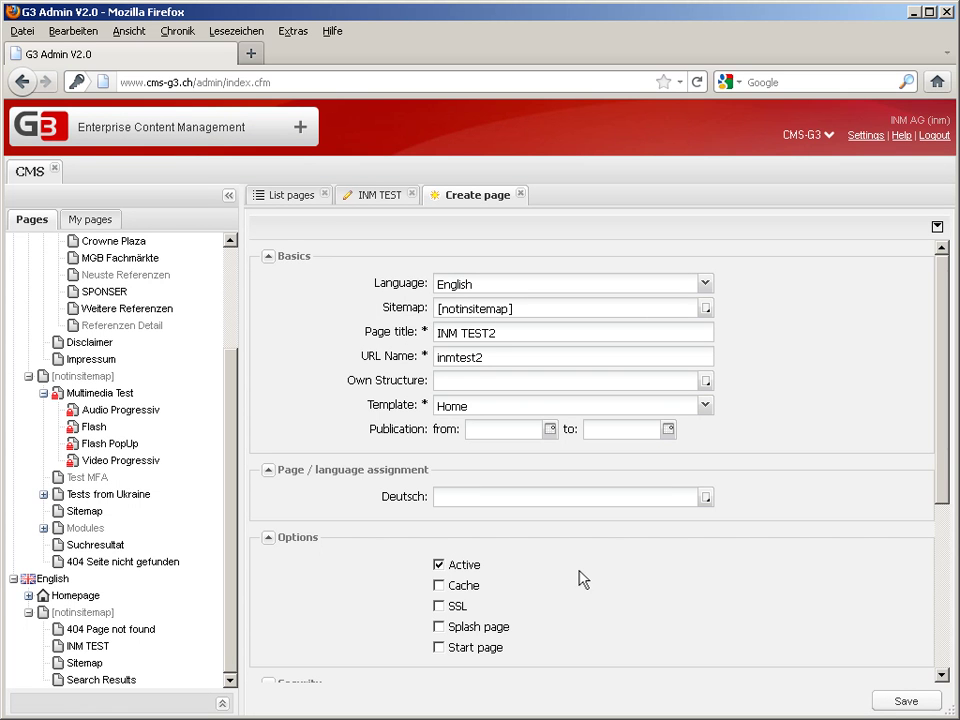
- Set the Robots meta tag to "-" and save the new page
scroll(583, 580, "down", 3)
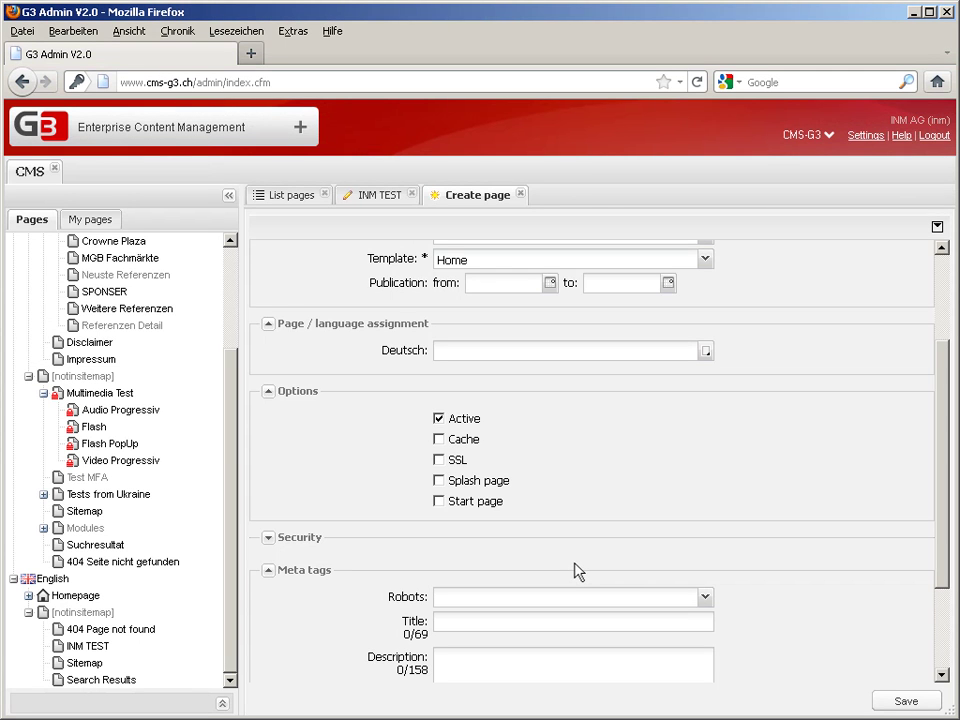
scroll(578, 570, "down", 2)
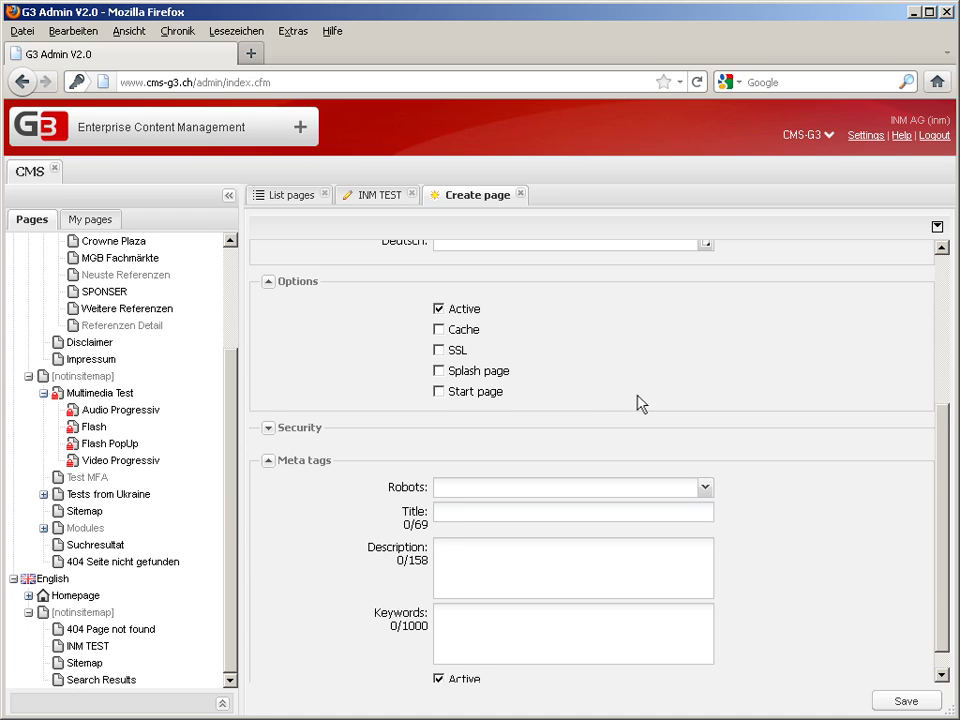
scroll(637, 396, "down", 1)
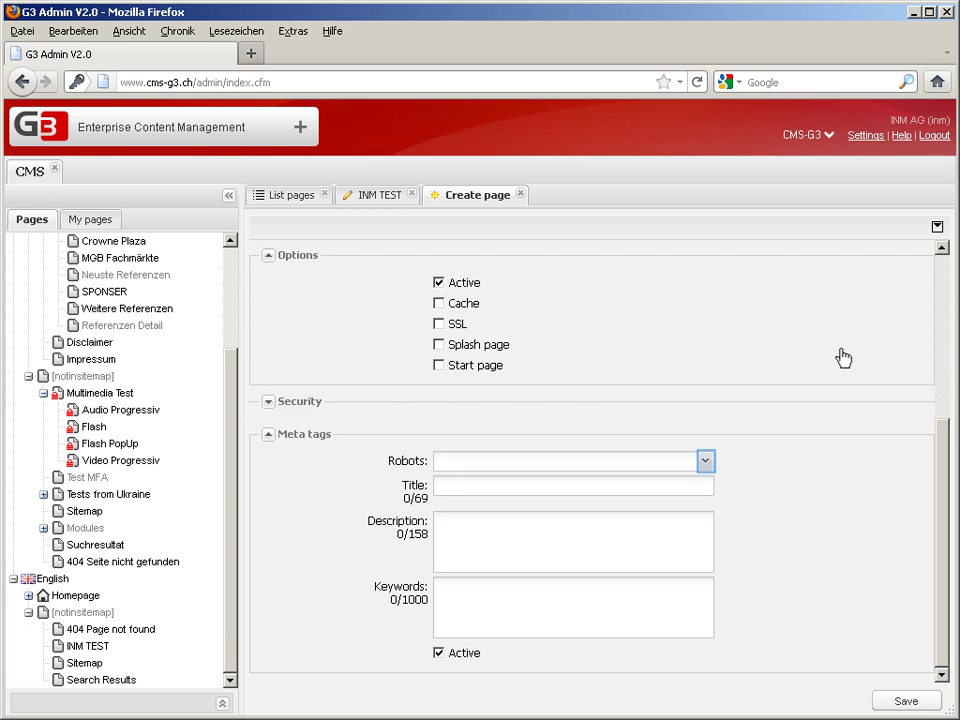
left_click(706, 462)
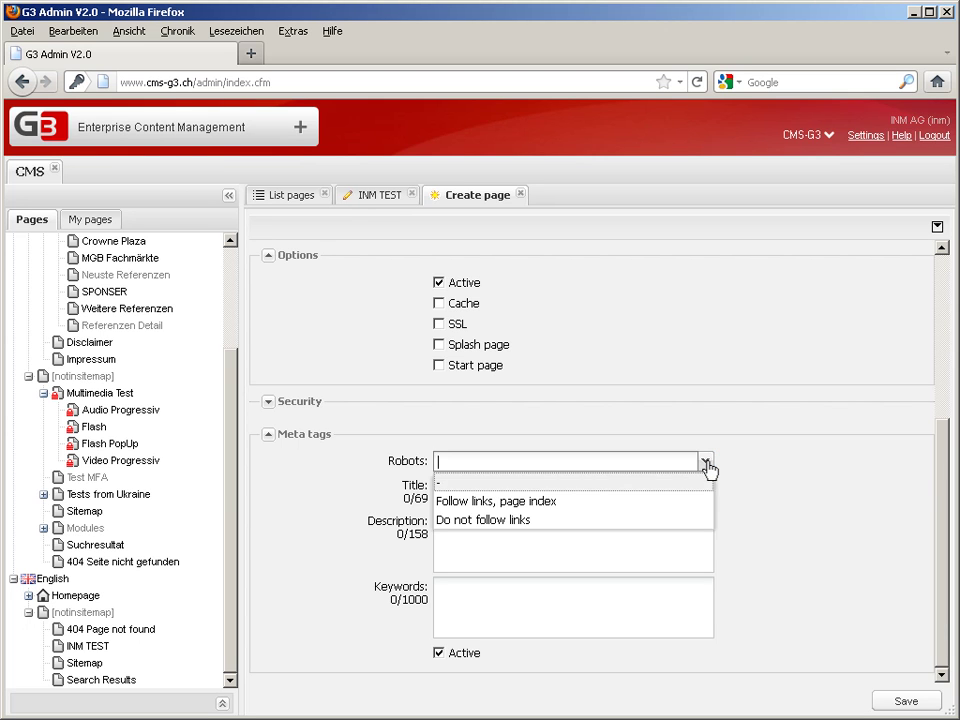
left_click(585, 484)
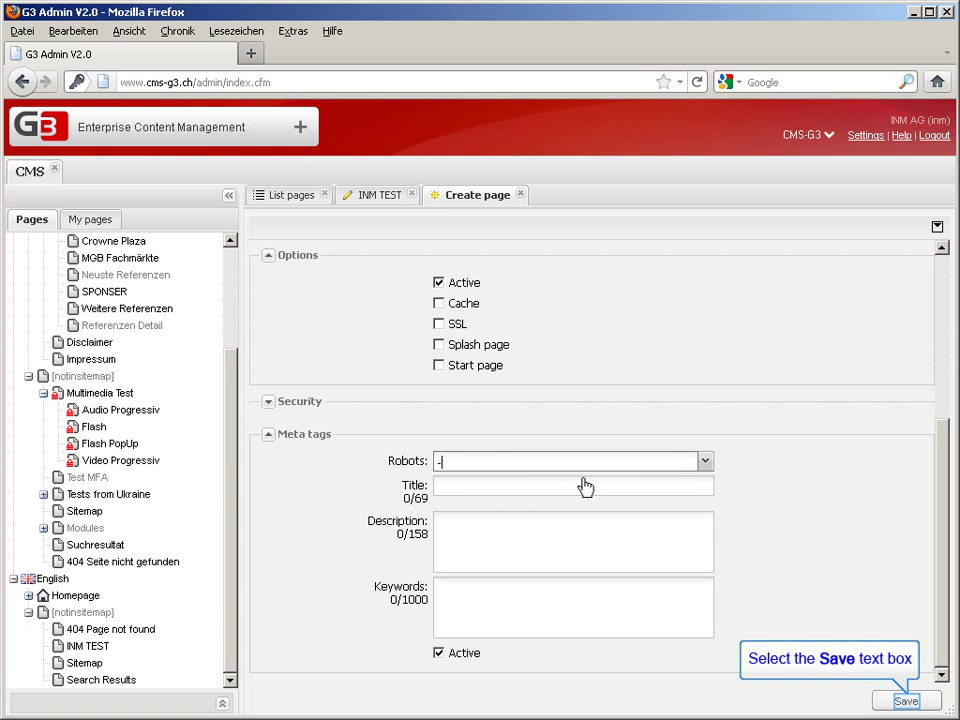
left_click(897, 705)
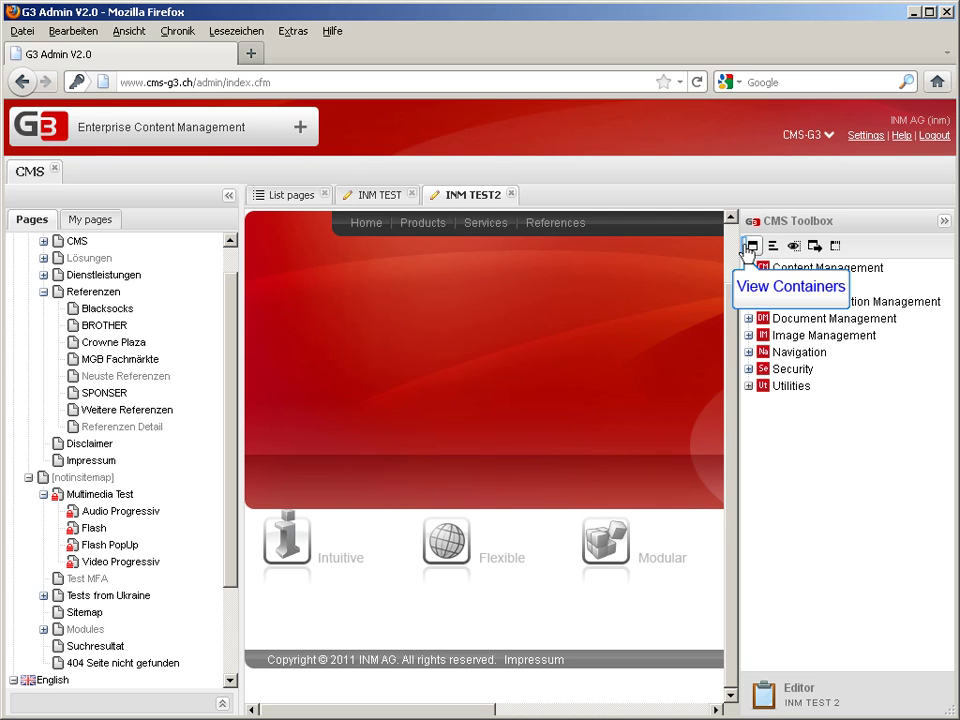
- Check the container areas of the INM TEST2 page, and place a Container element in the area just above the copyright footer
left_click(749, 247)
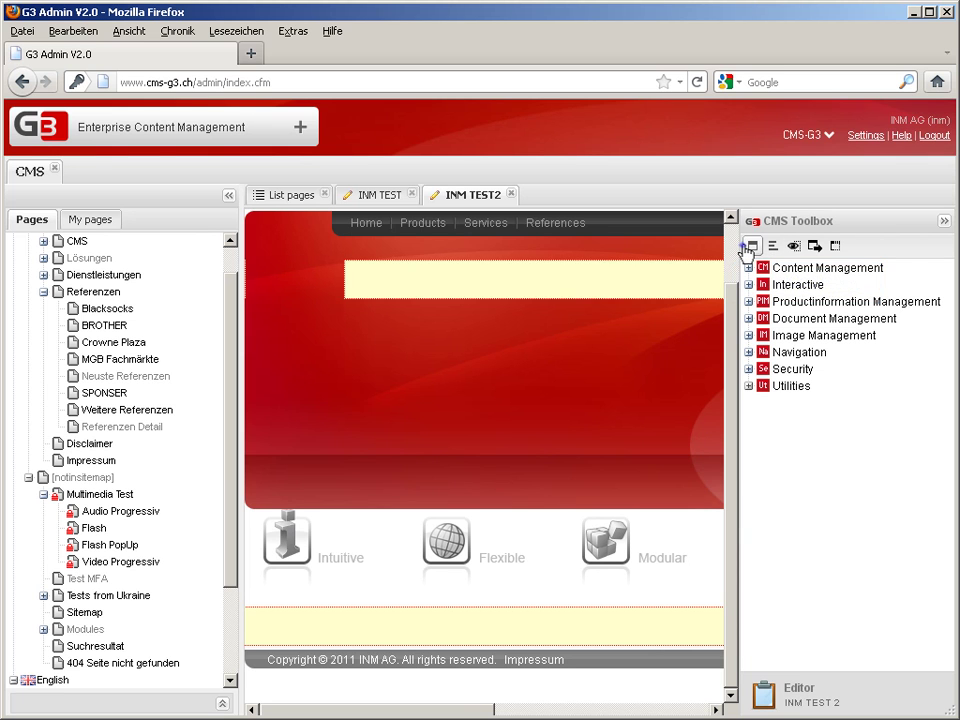
left_click(745, 250)
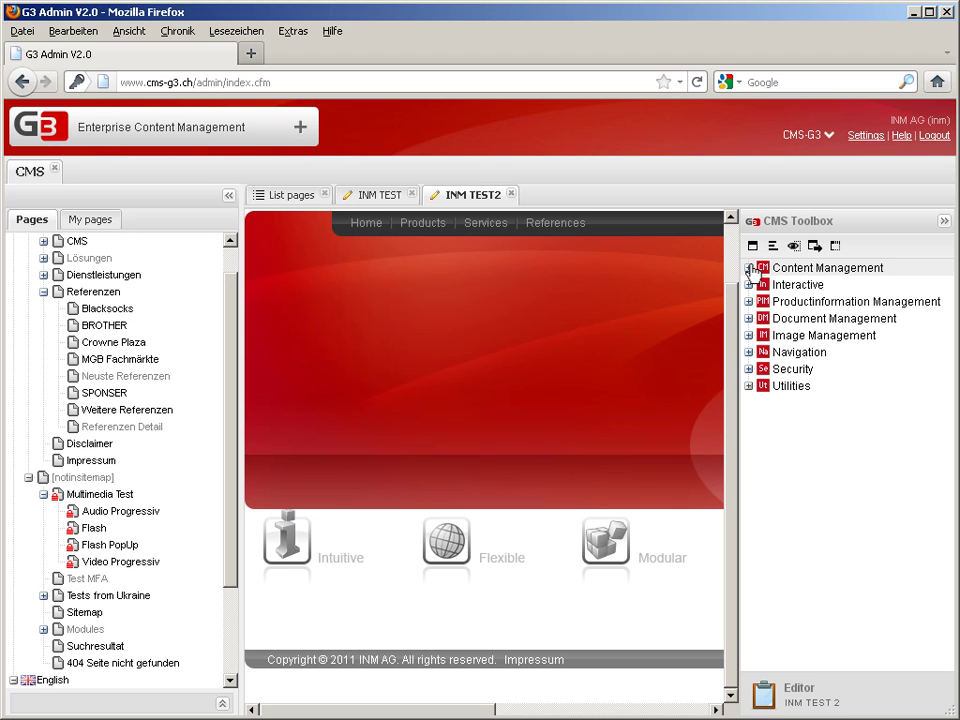
left_click(749, 268)
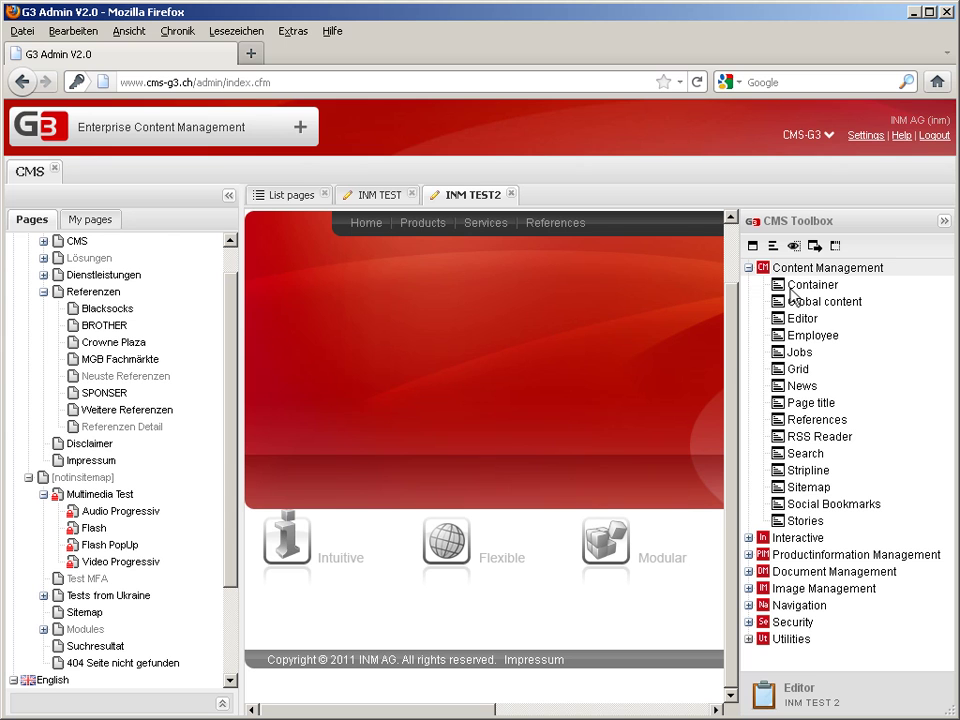
left_click_drag(790, 293, 347, 630)
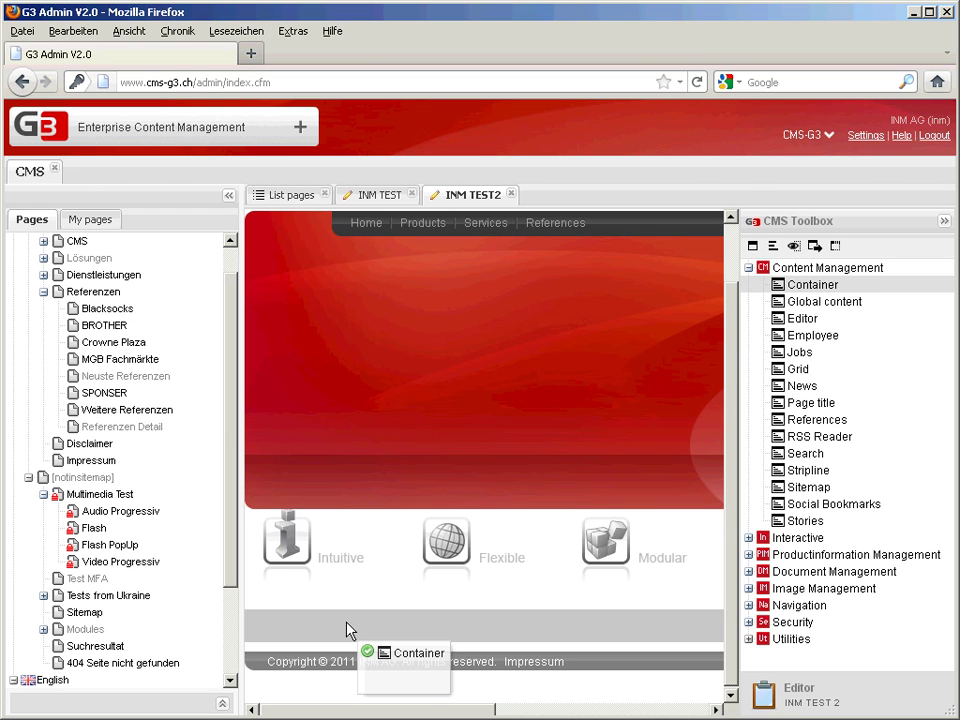
- Give the new Container element the Home Template layout and keep the default template in its options
left_click_drag(349, 630, 349, 630)
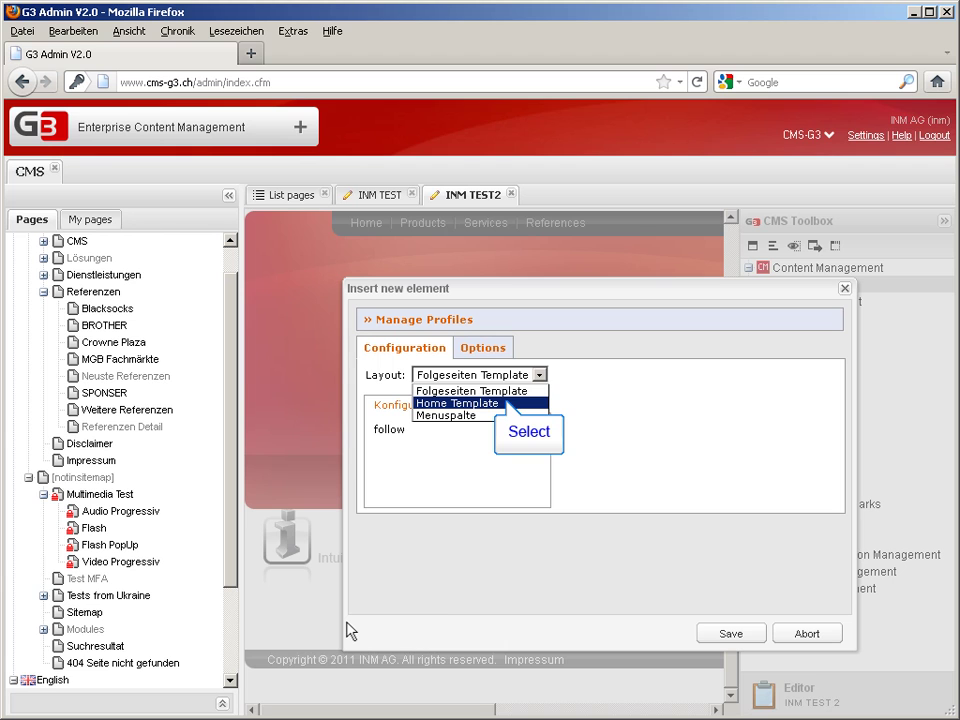
left_click(508, 404)
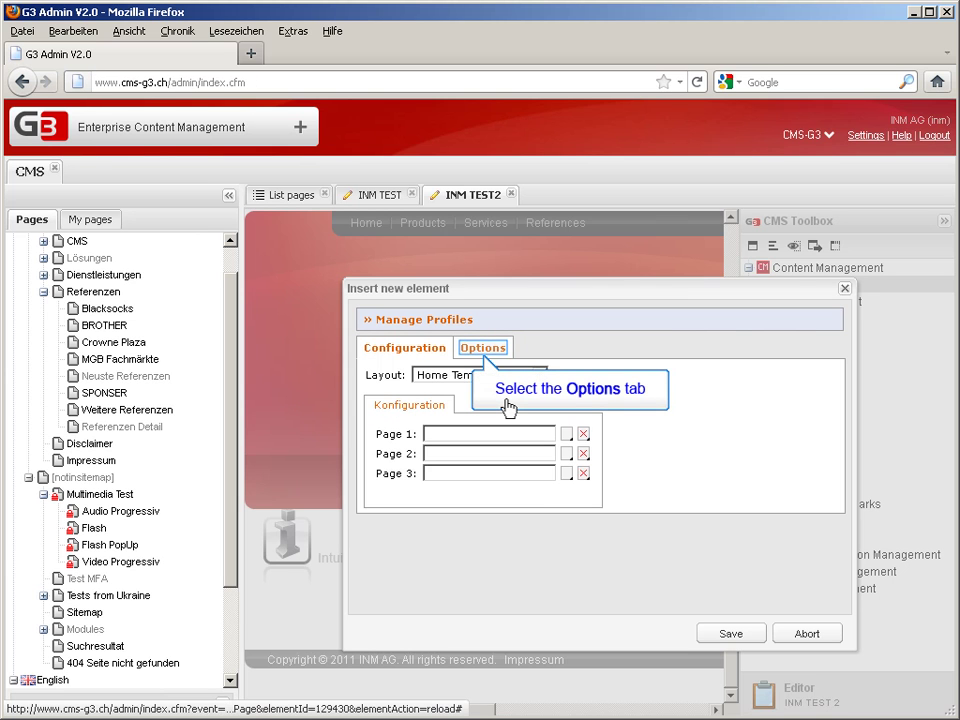
left_click(478, 352)
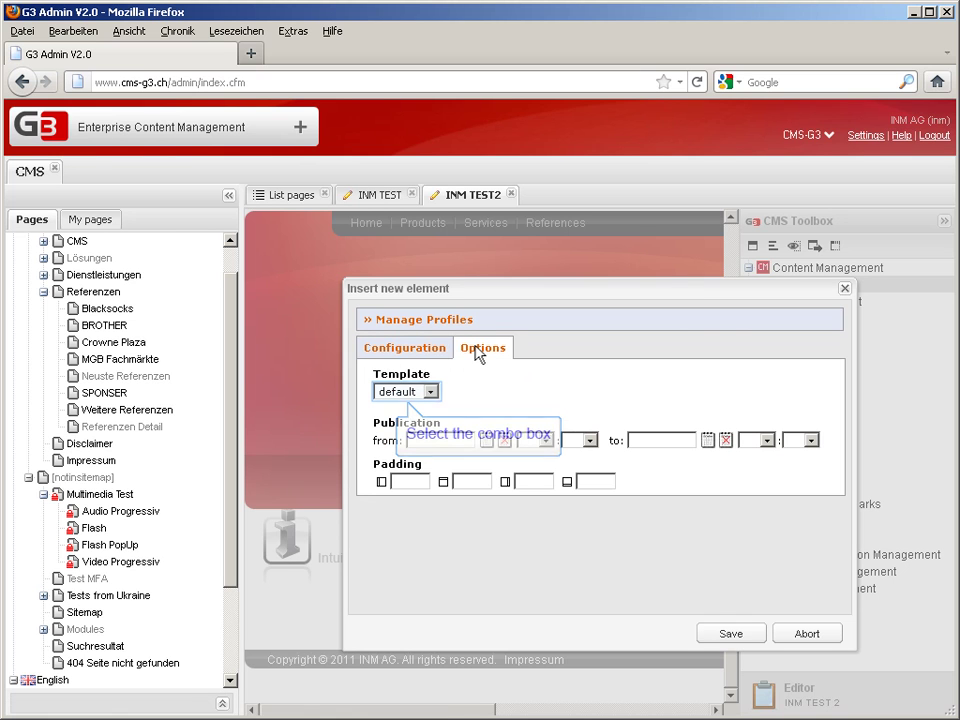
left_click(430, 392)
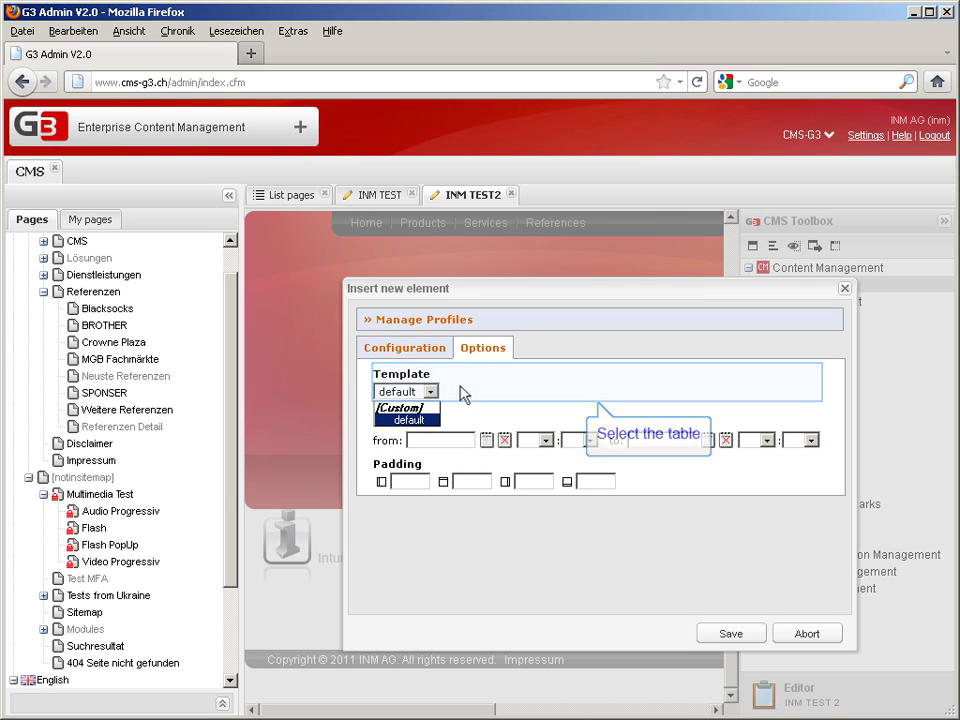
left_click(476, 378)
key("Tab")
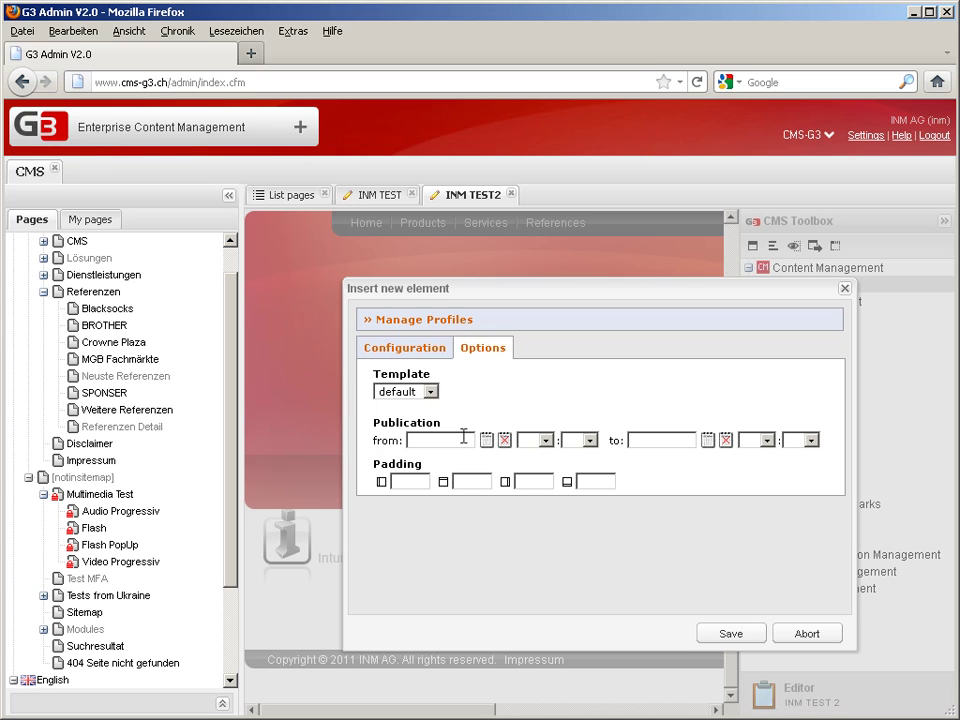
- Look at the publication start date calendar, leave the publication and padding fields empty, and save the Container element
left_click(463, 438)
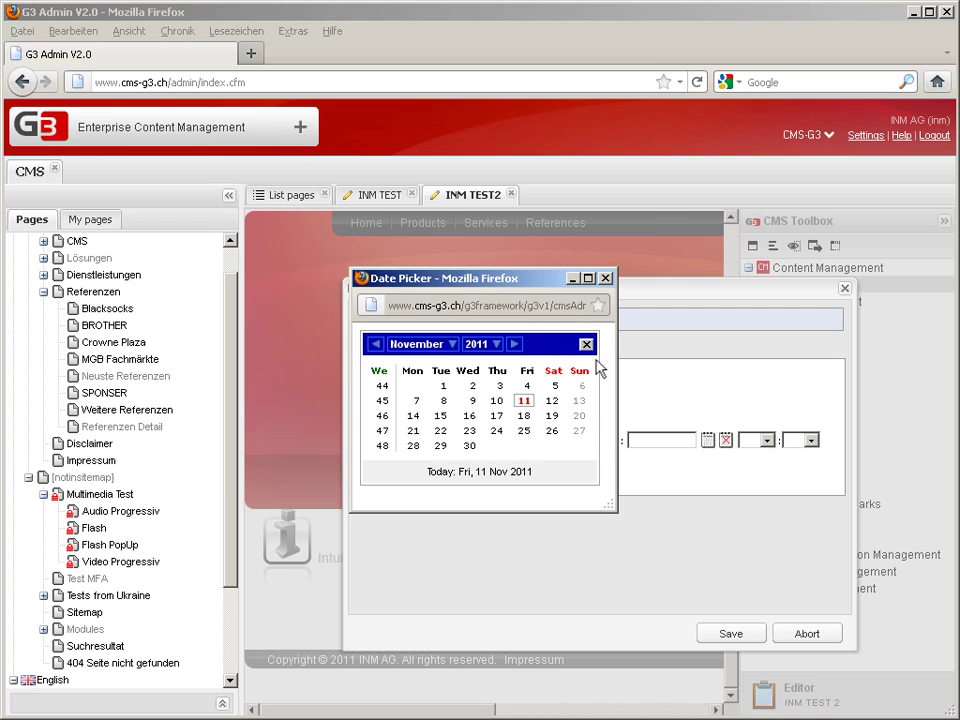
left_click(604, 277)
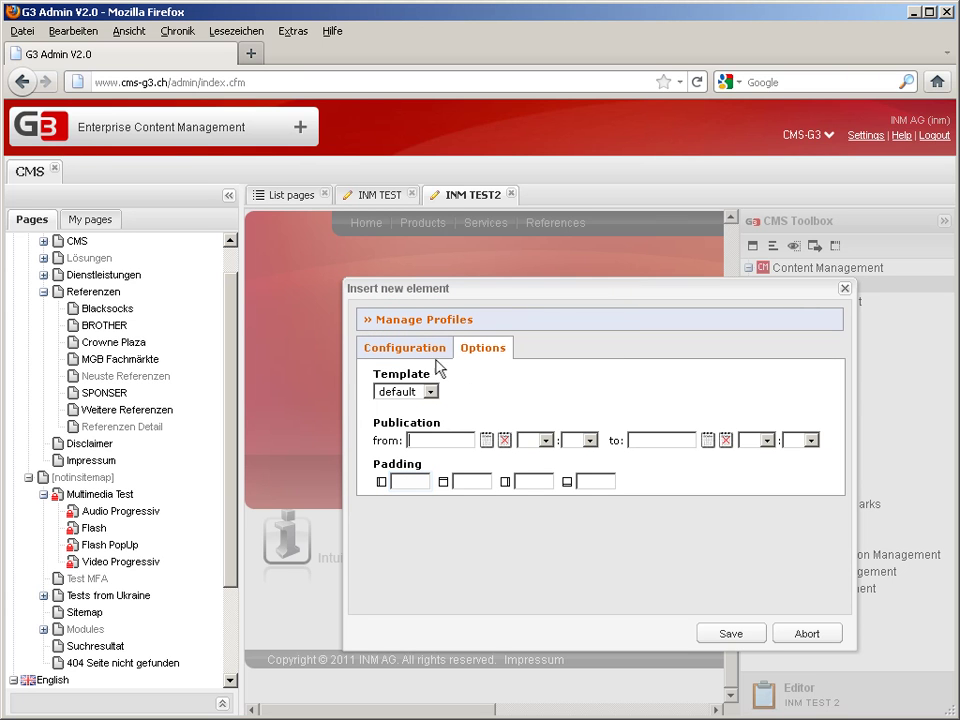
left_click(409, 482)
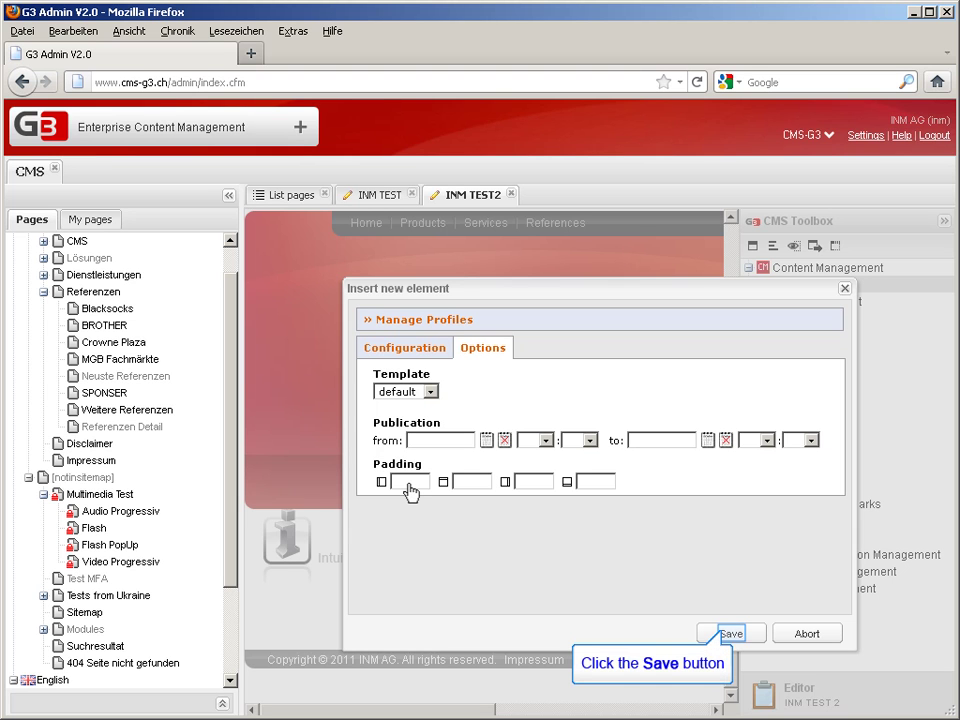
left_click(741, 628)
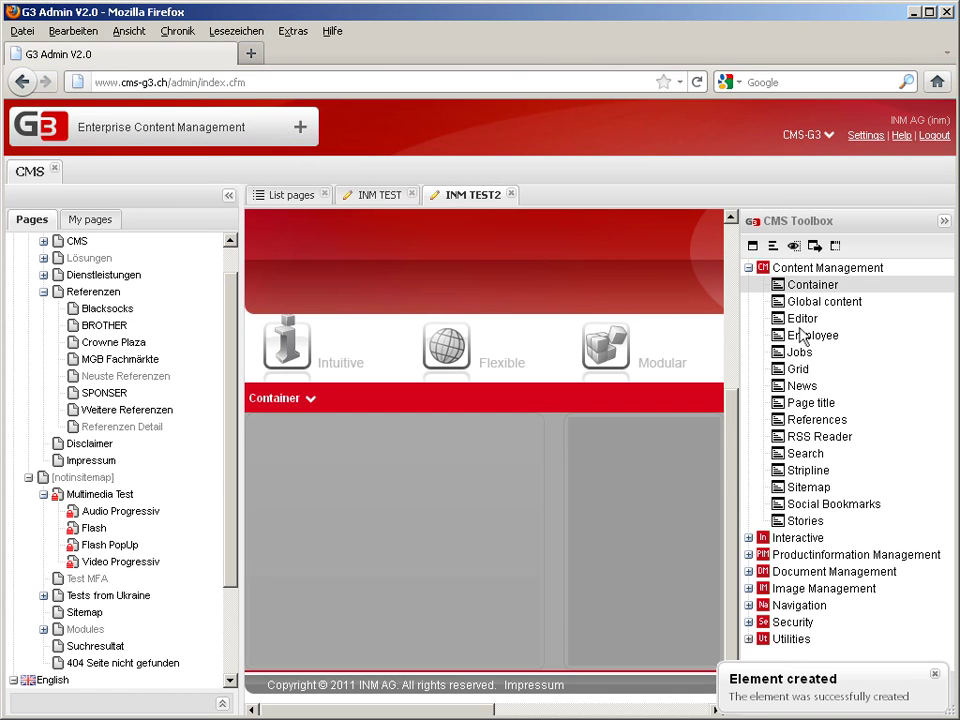
- Add an Editor element to the page's container area with title "Editor CMS G3" and body "This is my first editor in CMS G3", and save it
left_click_drag(802, 318, 410, 519)
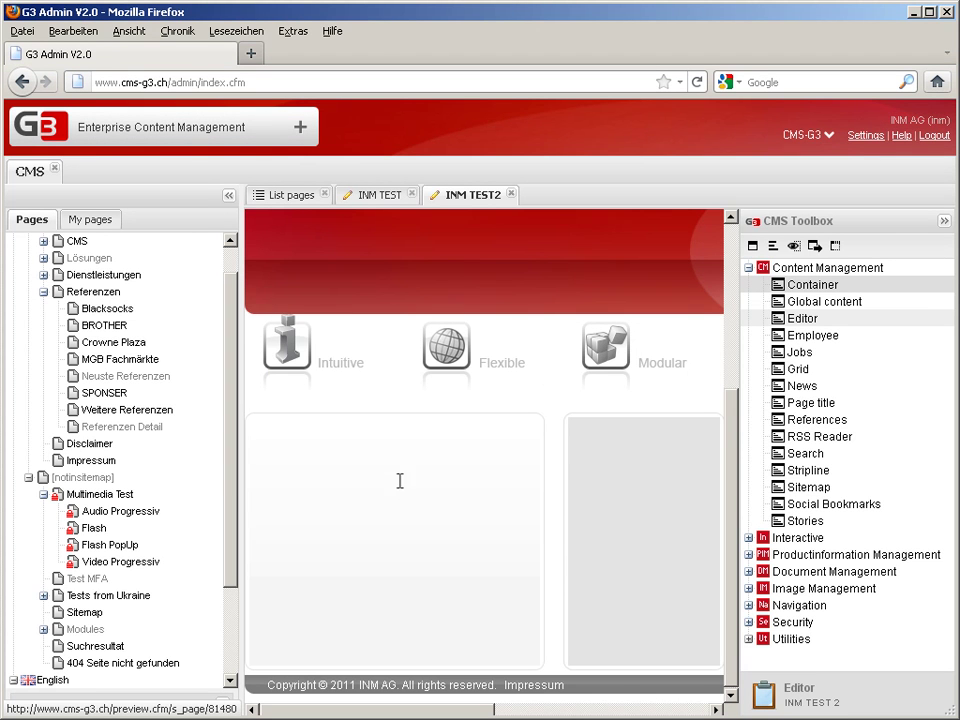
left_click(395, 318)
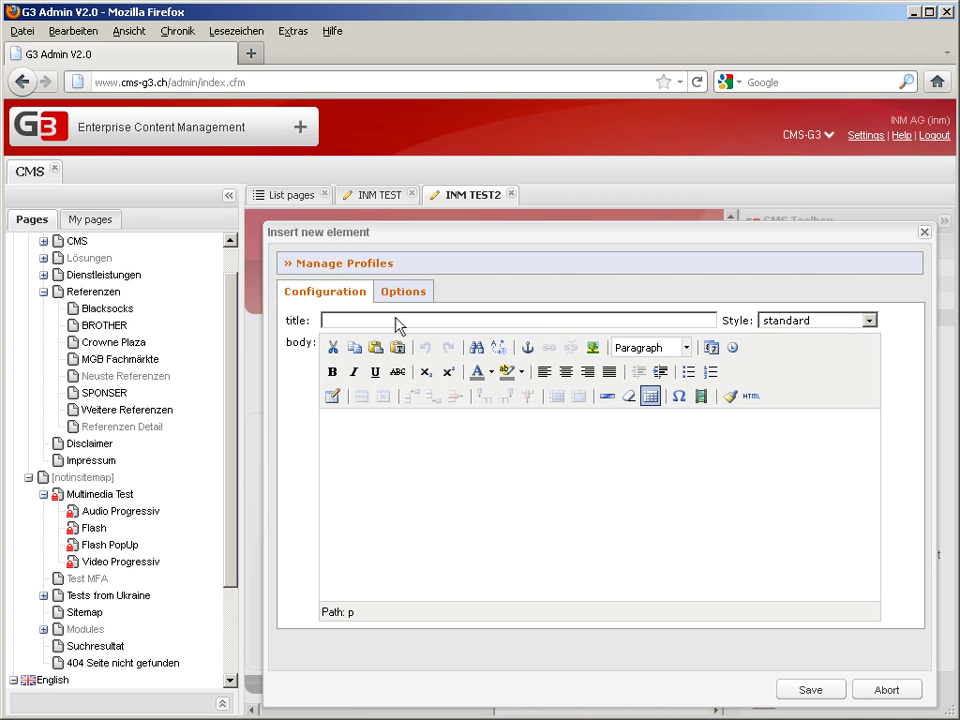
type("Editor CMS G3")
left_click(360, 454)
type("This is my first editor in CMS g3")
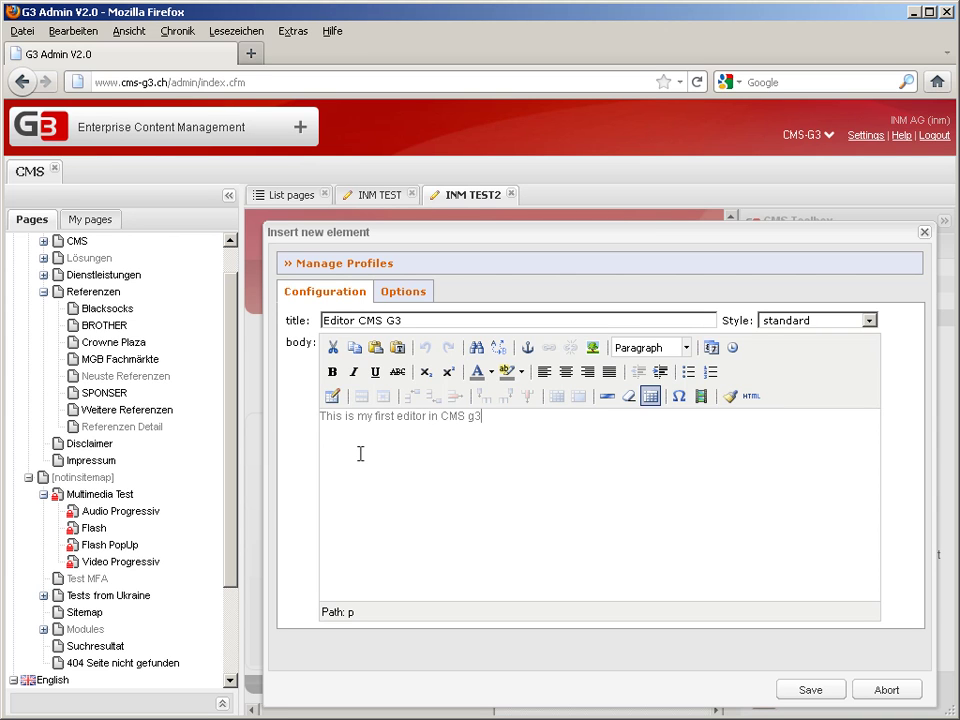
left_click_drag(468, 418, 473, 417)
key("BackSpace")
type("G")
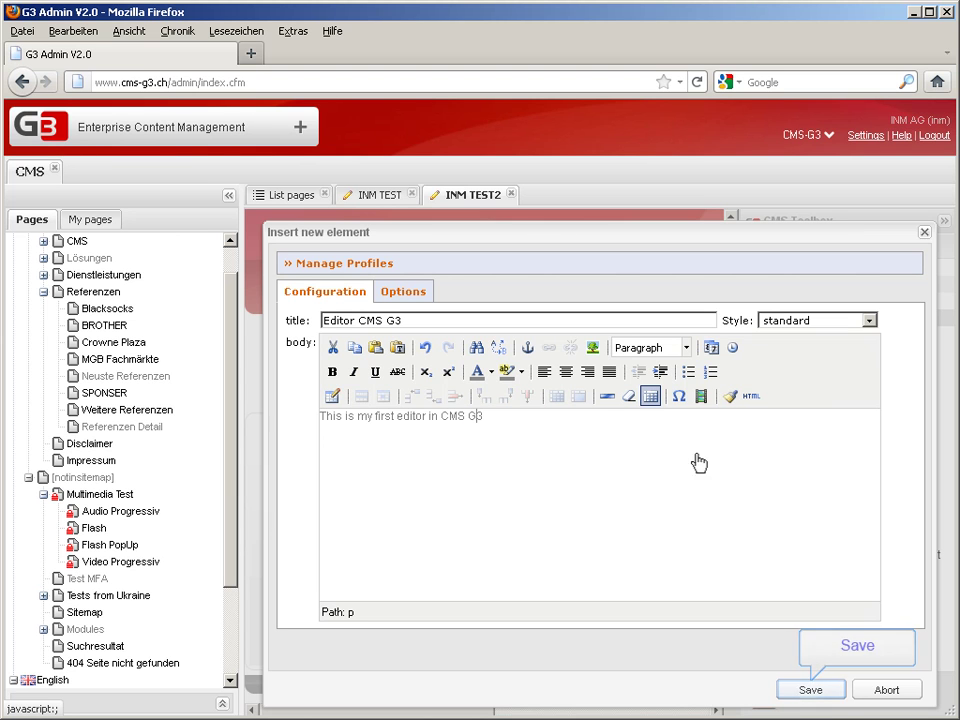
left_click(844, 689)
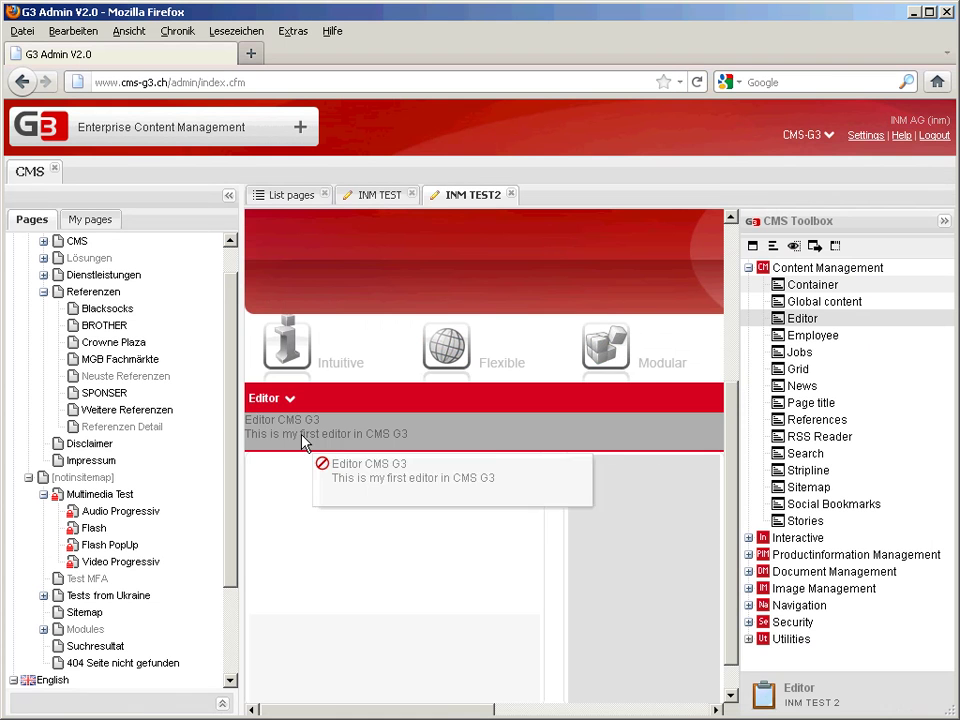
- Move the Editor element into the container's wider column, append "v2." to its body text and save it
left_click_drag(305, 443, 369, 507)
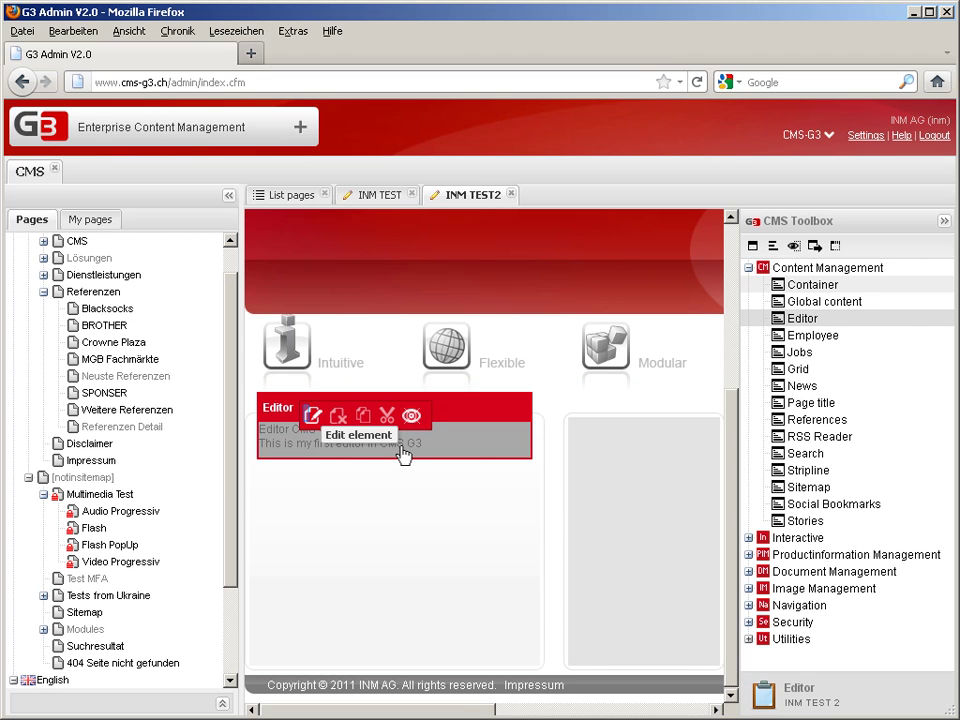
left_click(311, 415)
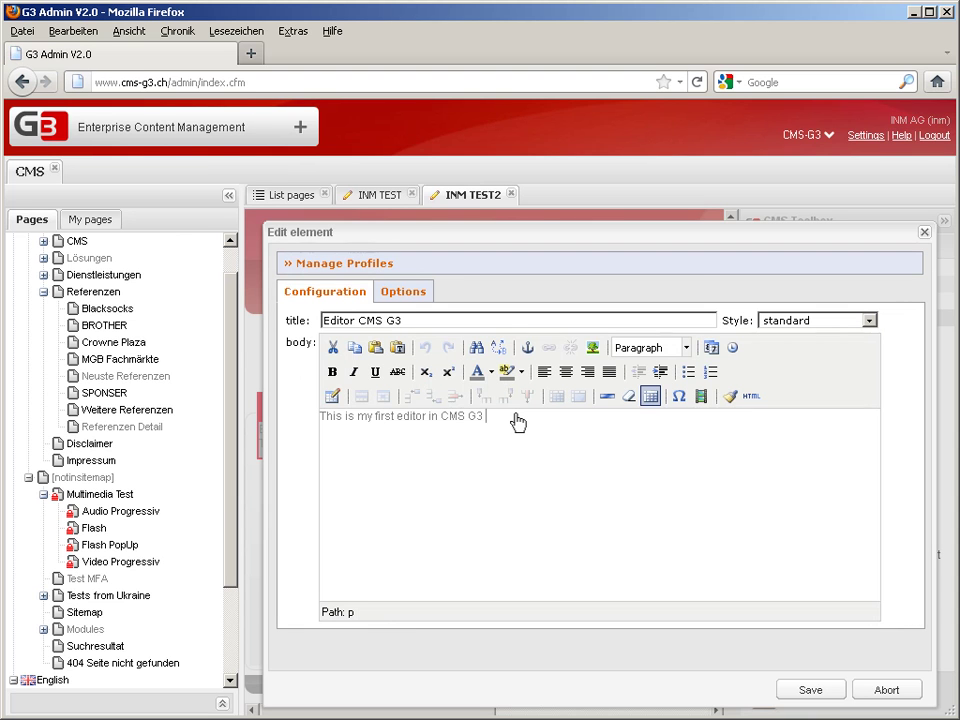
left_click(515, 420)
type("v2.")
left_click(808, 689)
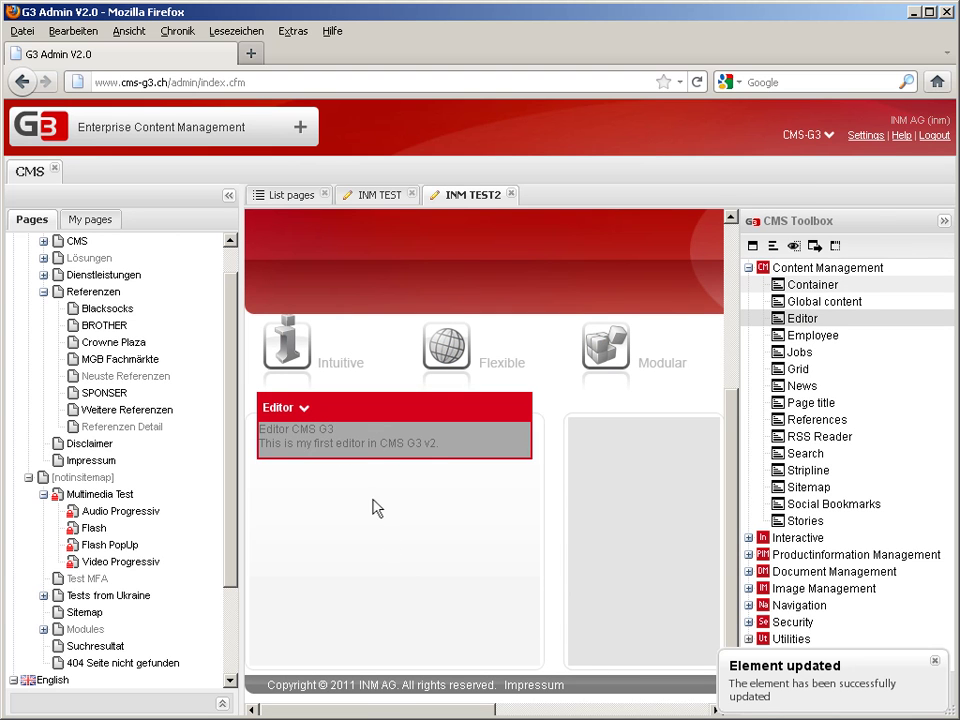
- Copy the Editor element to the clipboard and try to place the copy in the container's second column
left_click(364, 416)
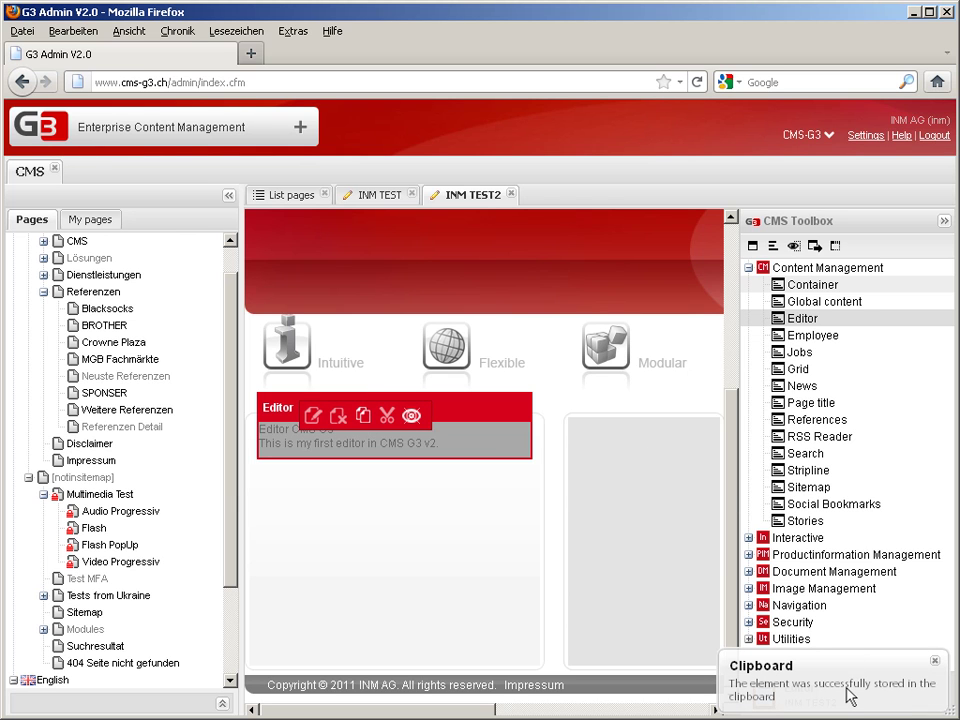
left_click_drag(850, 697, 664, 560)
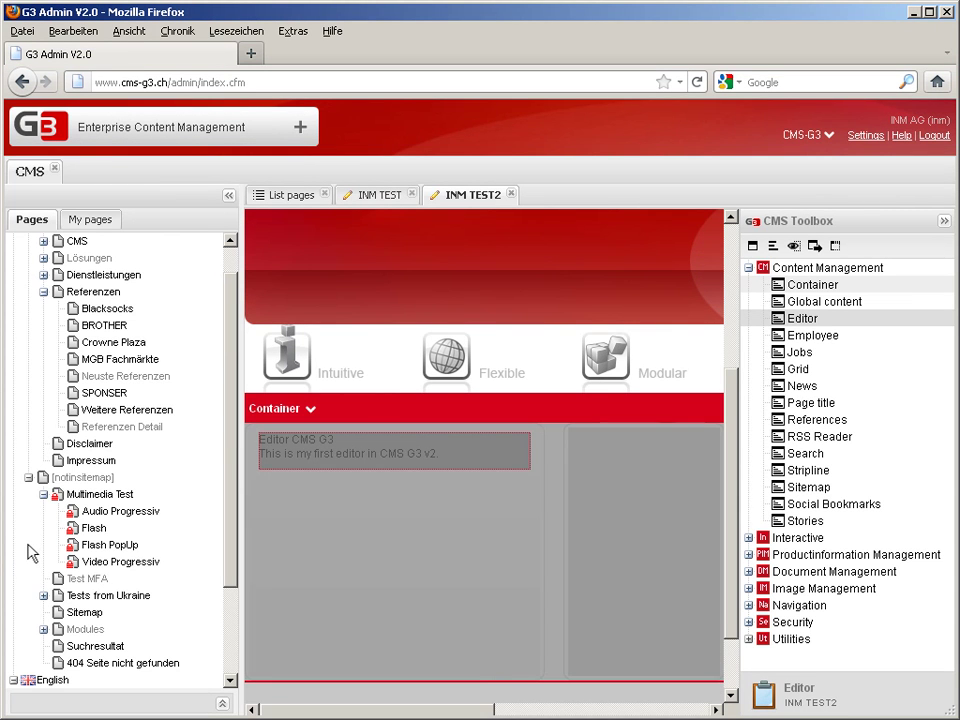
- Copy the INM TEST2 page as "Copy of INM TEST2" with the URL name copyofinmtest2, and save it
scroll(29, 547, "down", 3)
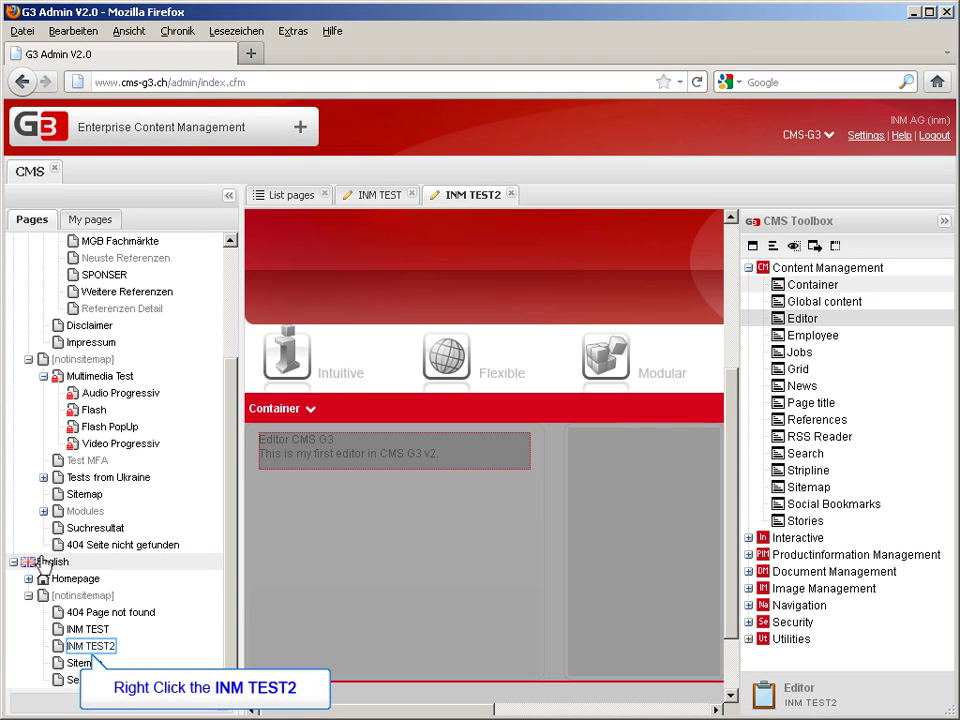
right_click(94, 651)
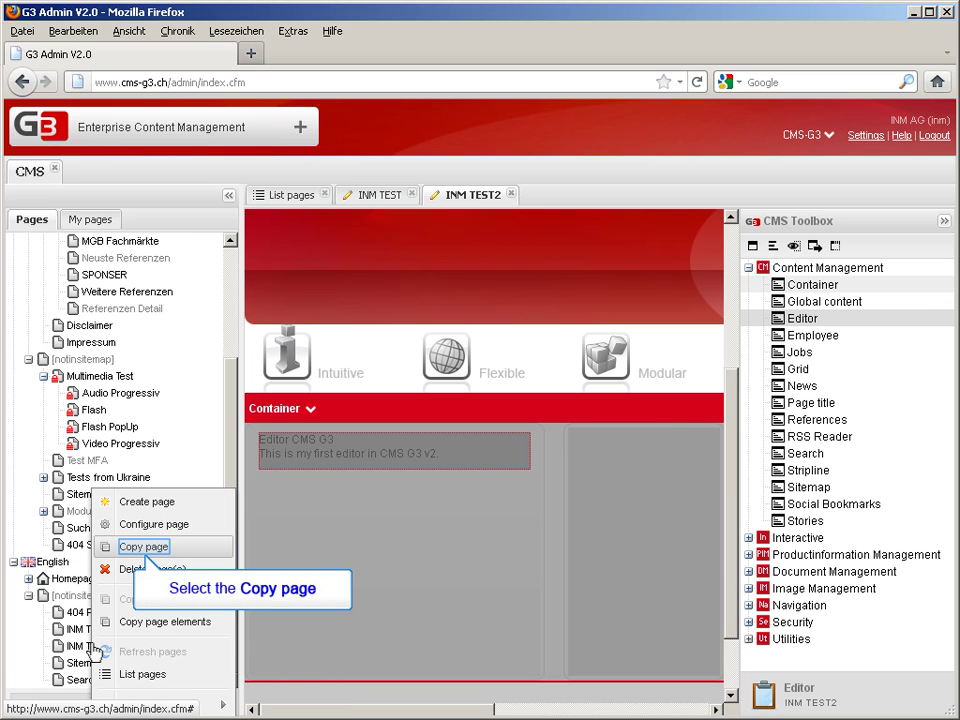
left_click(130, 548)
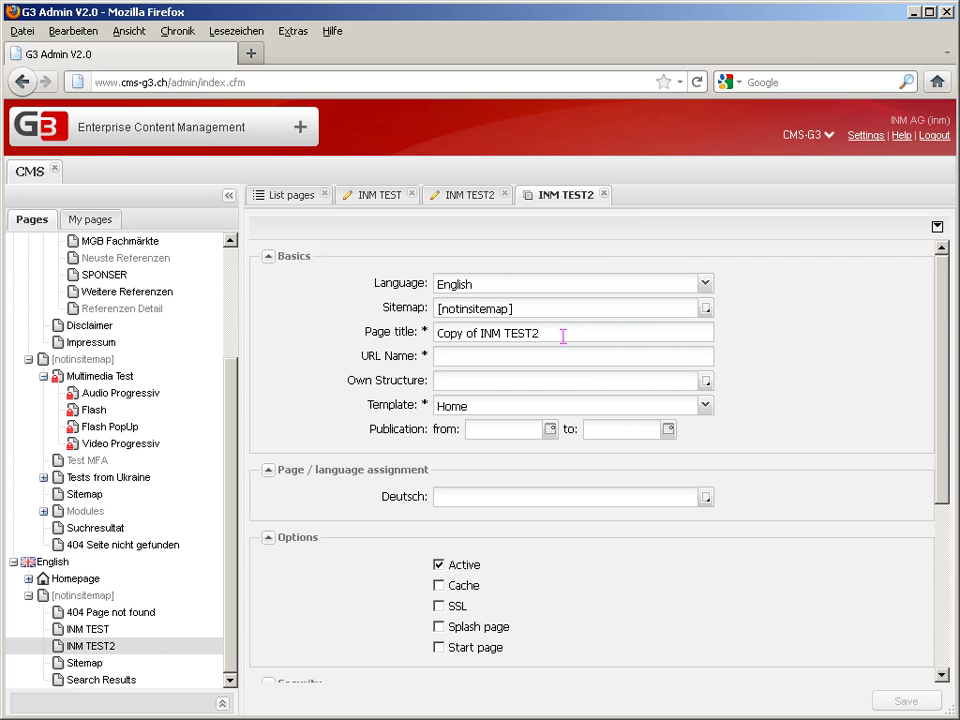
left_click(565, 346)
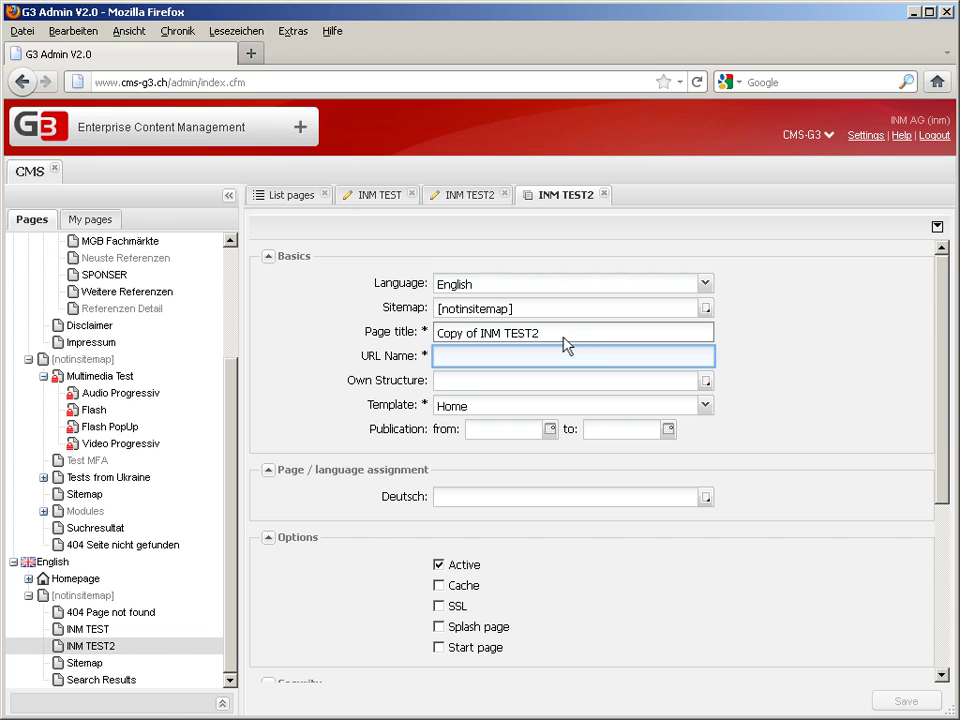
type("copyofinm")
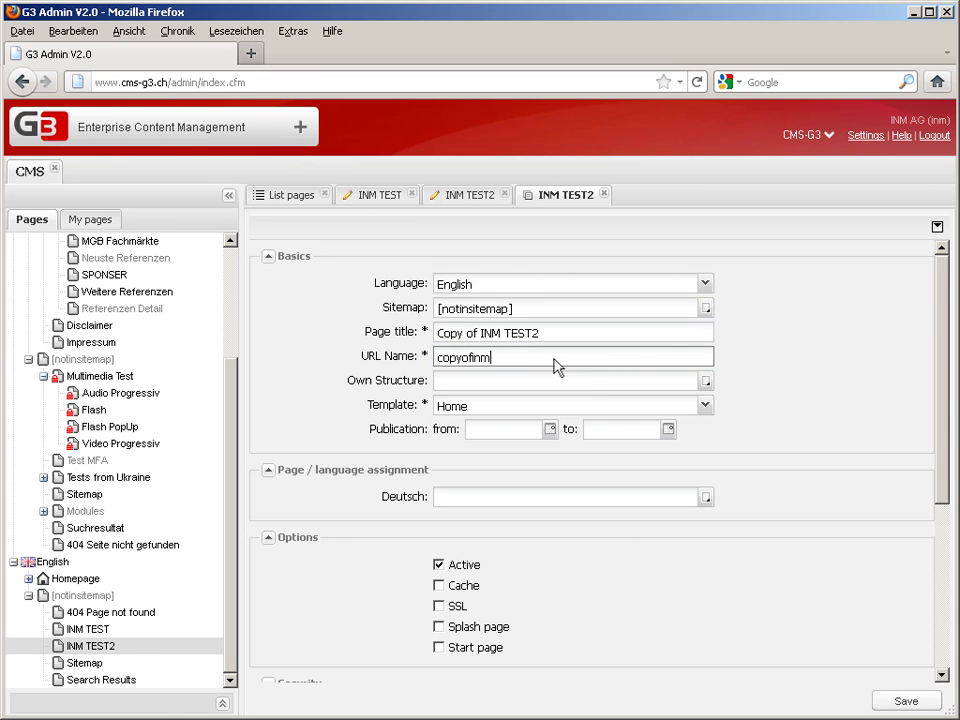
type("test2")
scroll(745, 560, "down", 3)
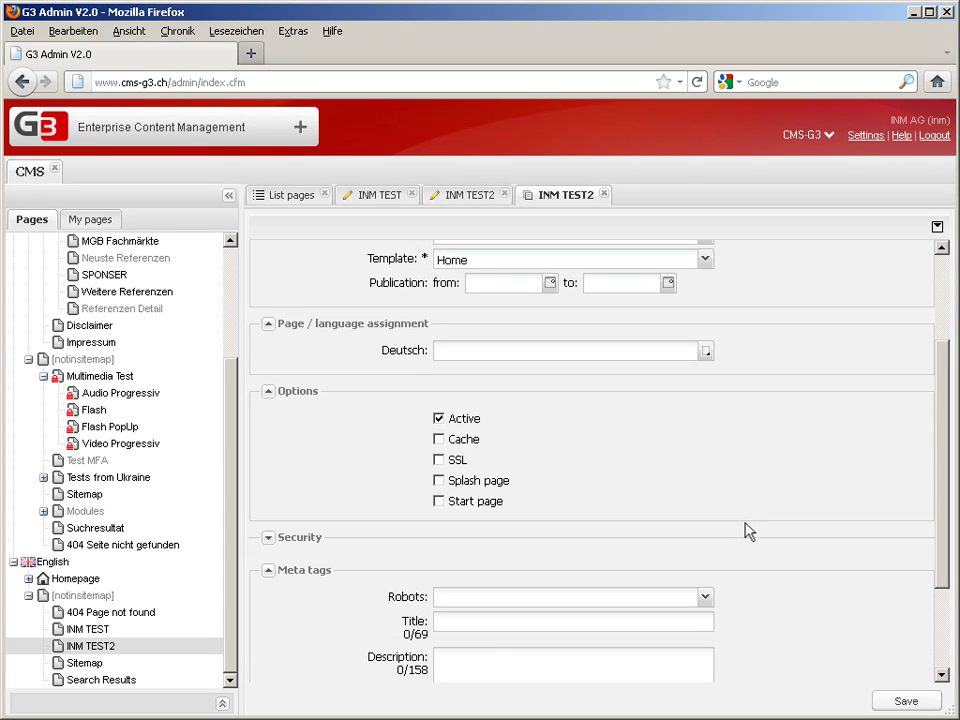
scroll(430, 496, "down", 3)
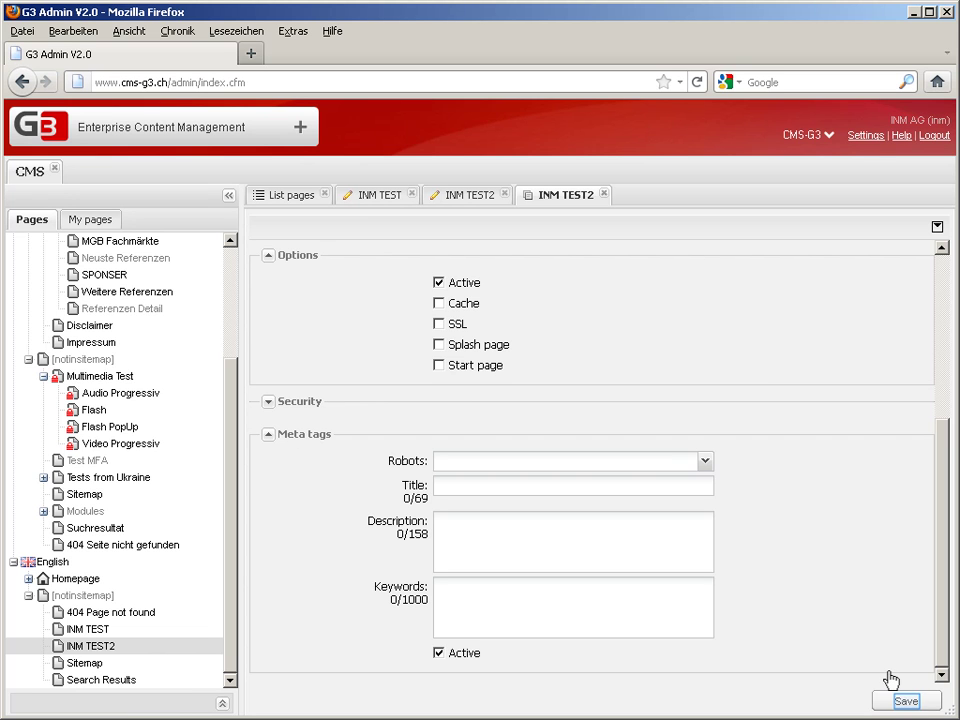
left_click(904, 701)
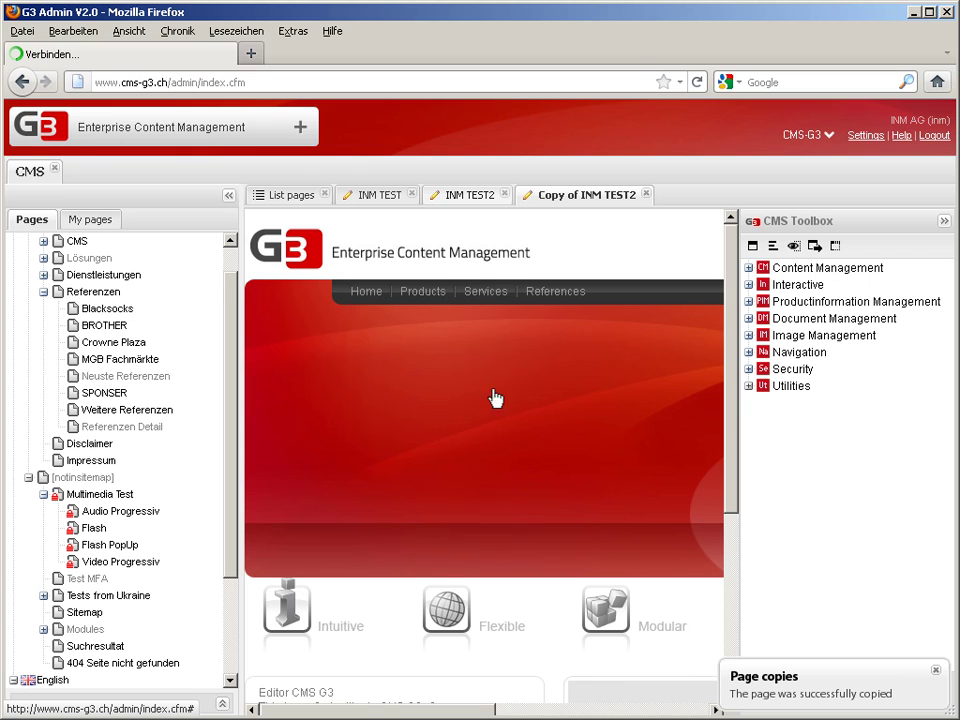
- Compare the open pages INM TEST, INM TEST2 and Copy of INM TEST2 by switching between them
left_click(475, 203)
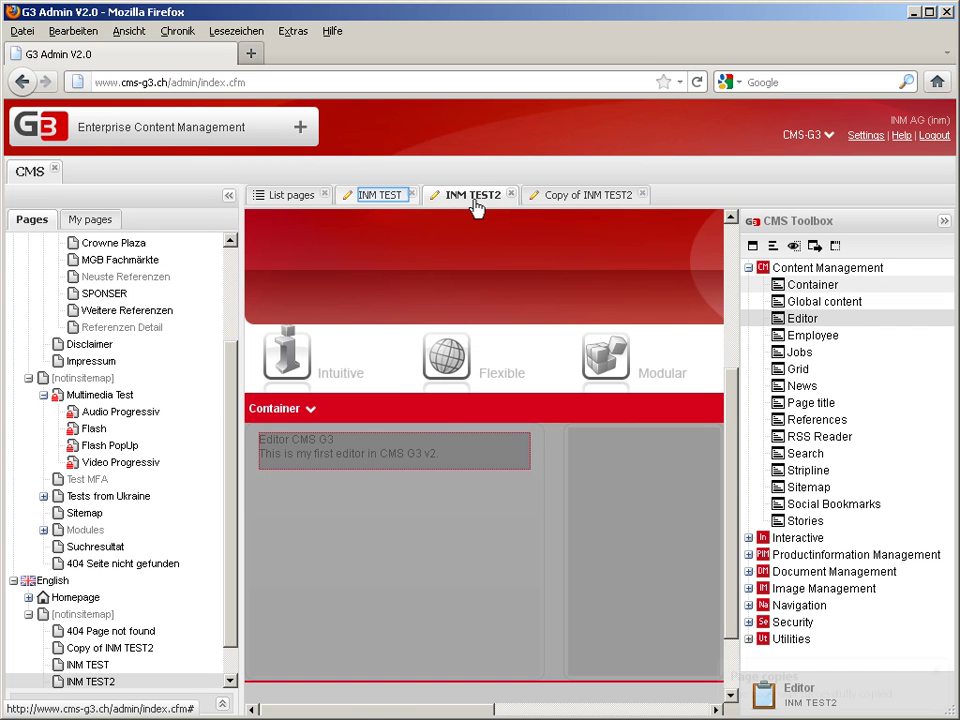
left_click(397, 196)
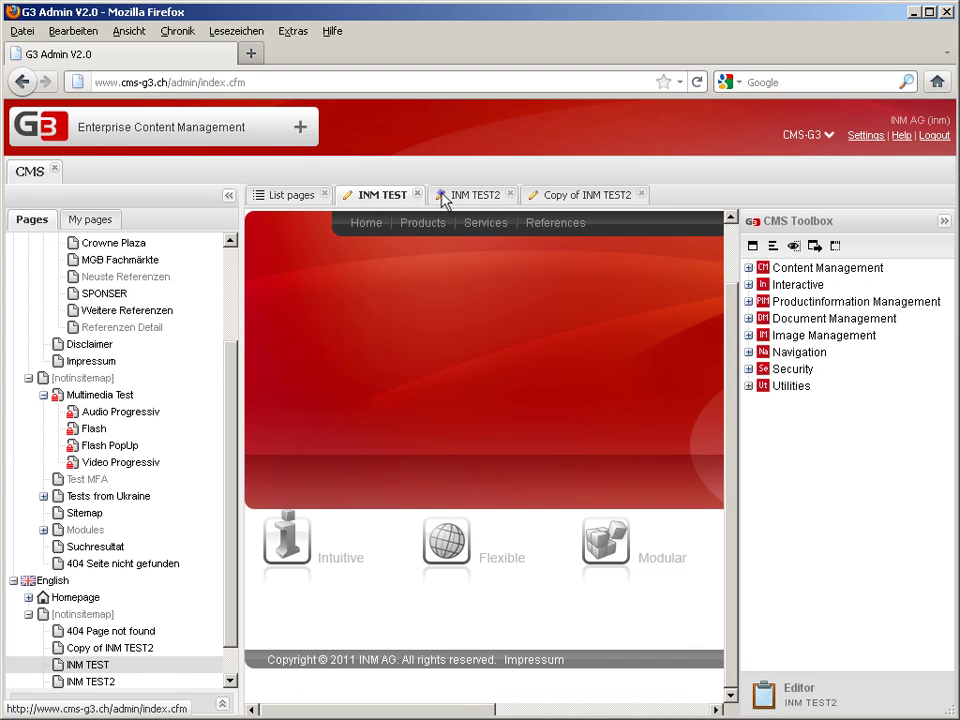
left_click(443, 197)
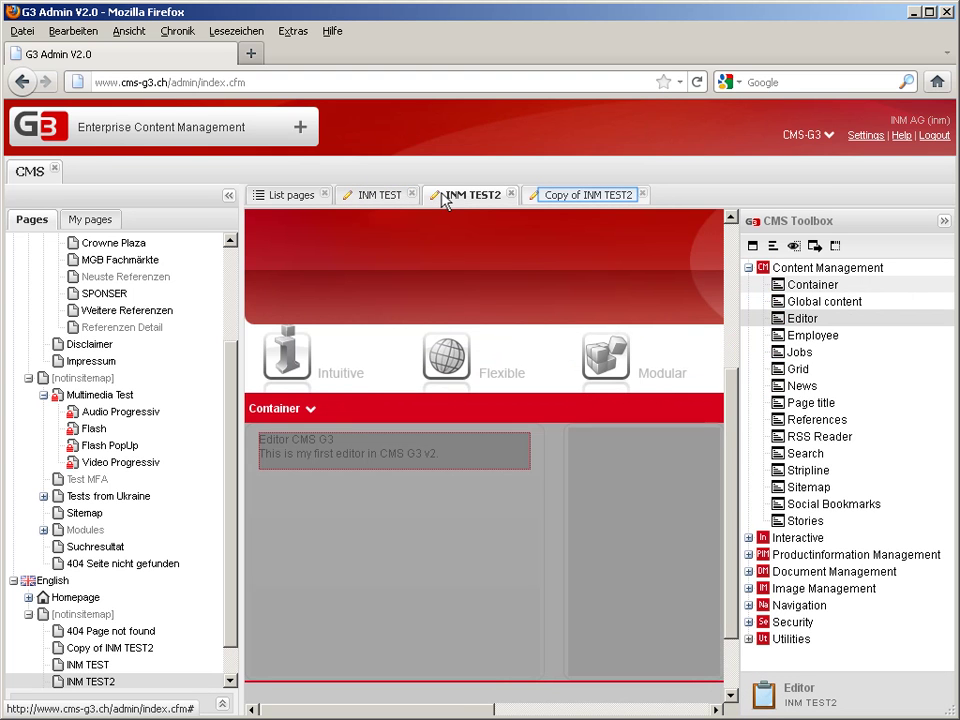
left_click(565, 197)
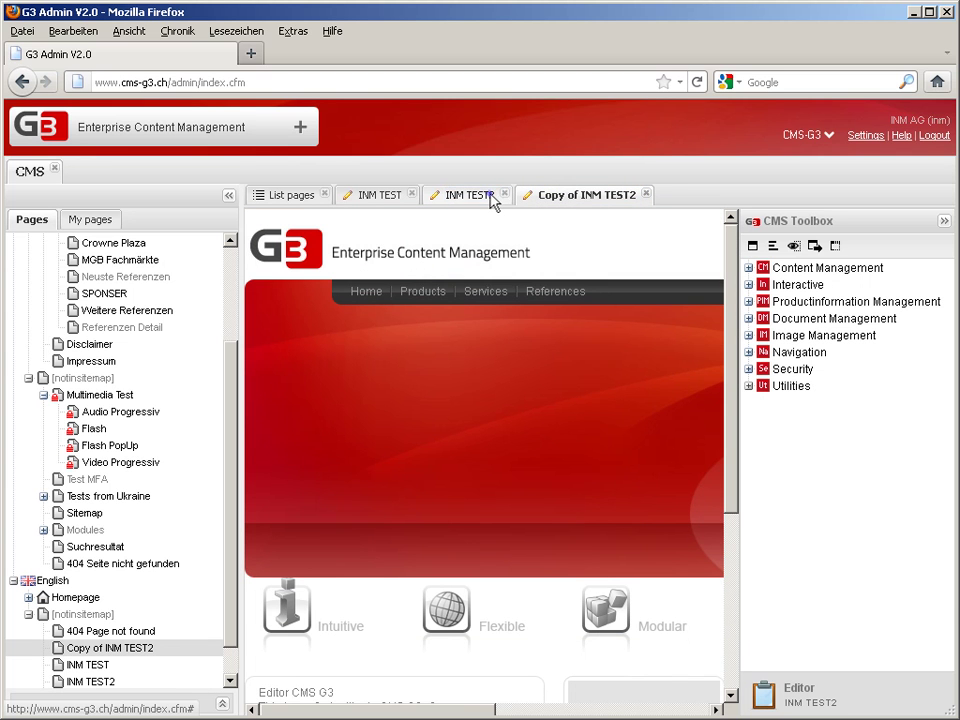
left_click(492, 198)
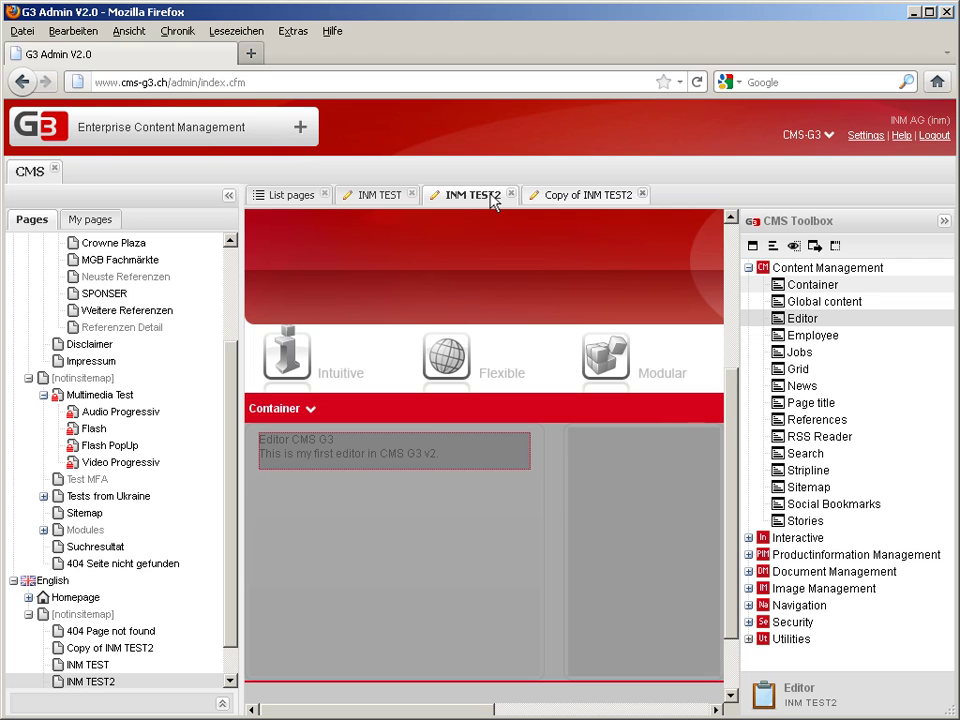
- Close the open Copy of INM TEST2 page and delete that page from the English page tree, confirming the deletion
left_click(643, 195)
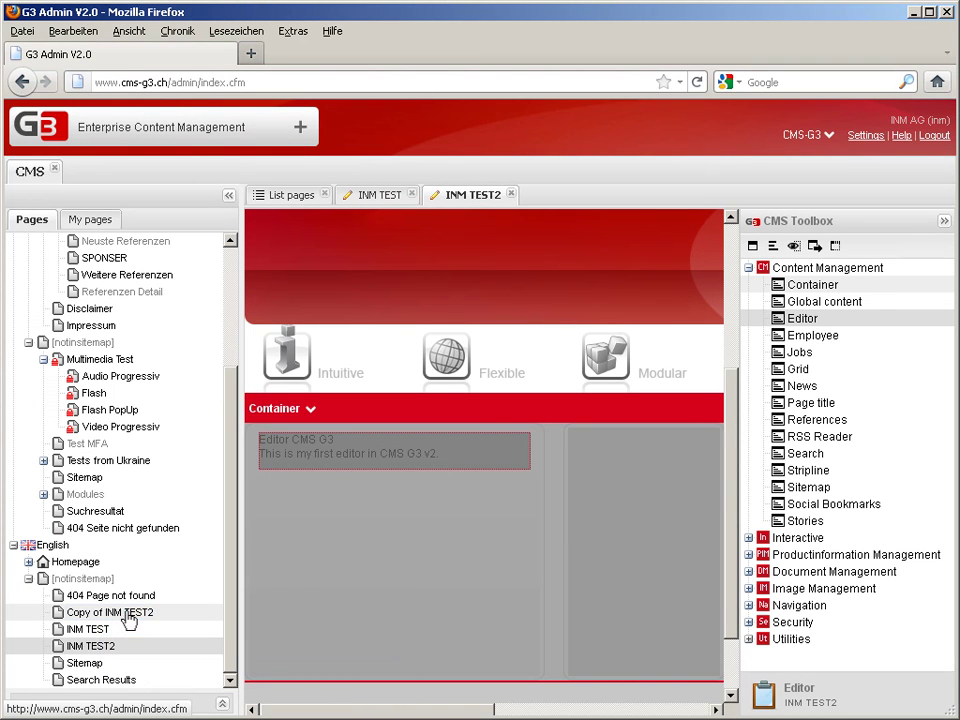
right_click(128, 619)
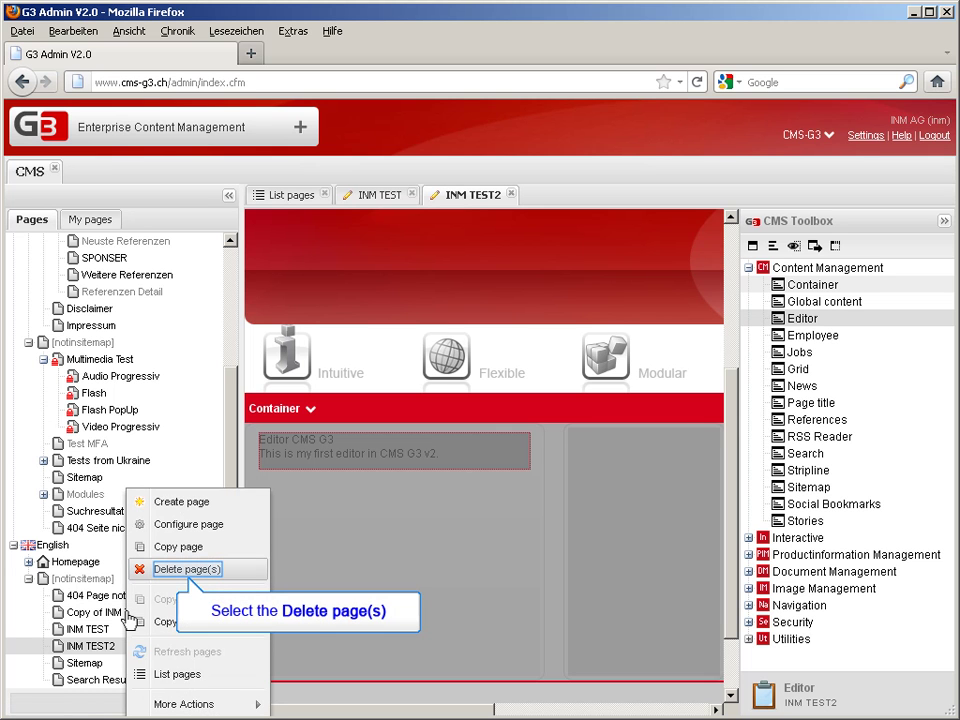
left_click(164, 574)
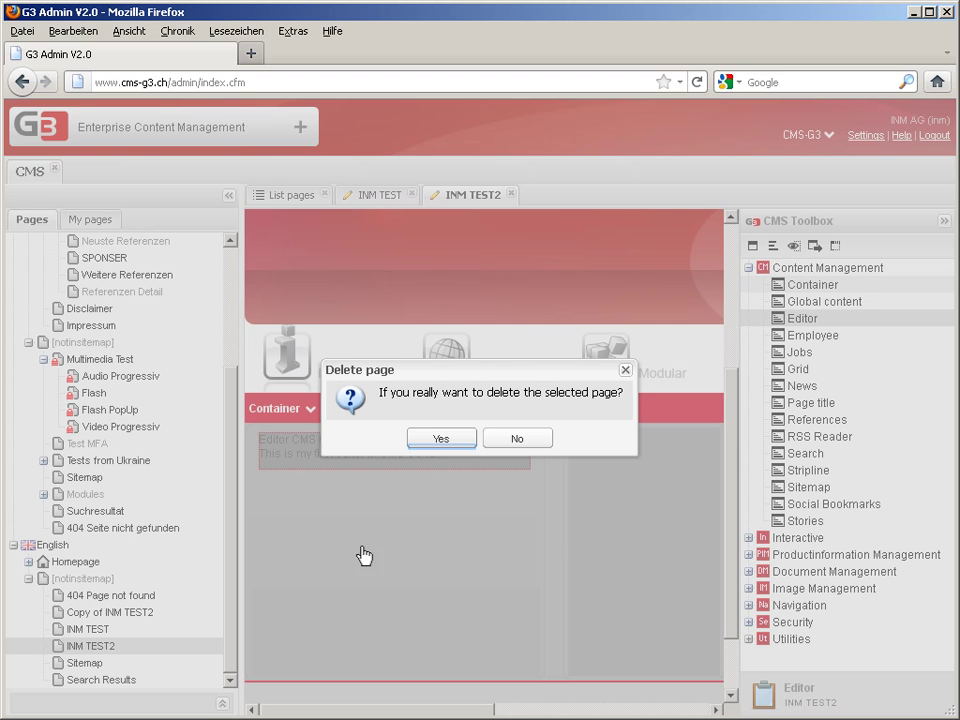
left_click(442, 441)
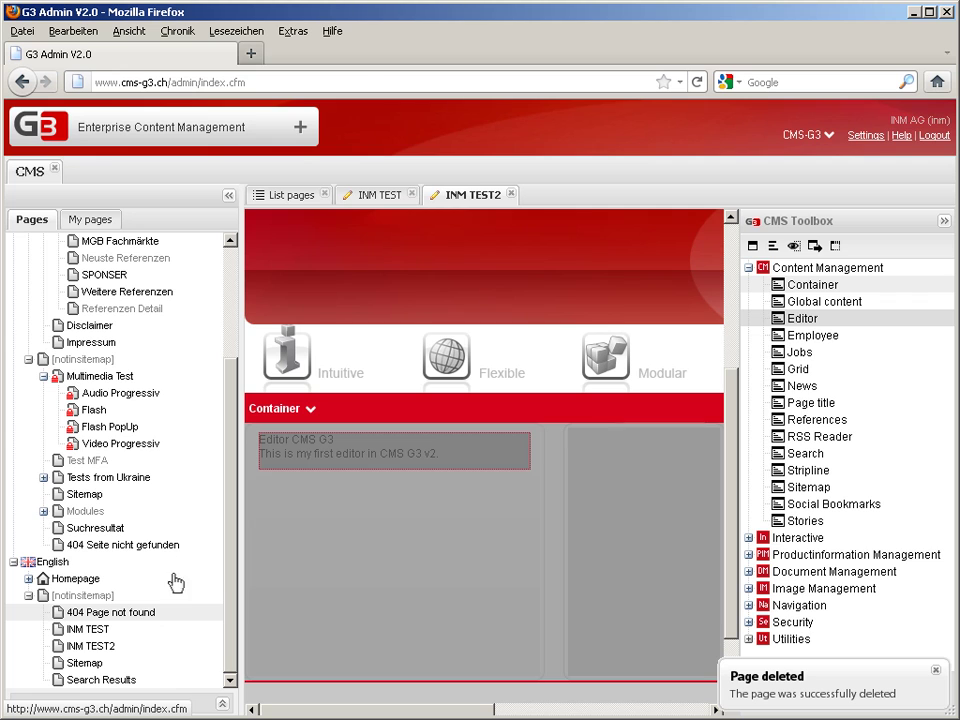
- View the menu items in the Navigation module, return to the CMS module and close Navigation
left_click(204, 146)
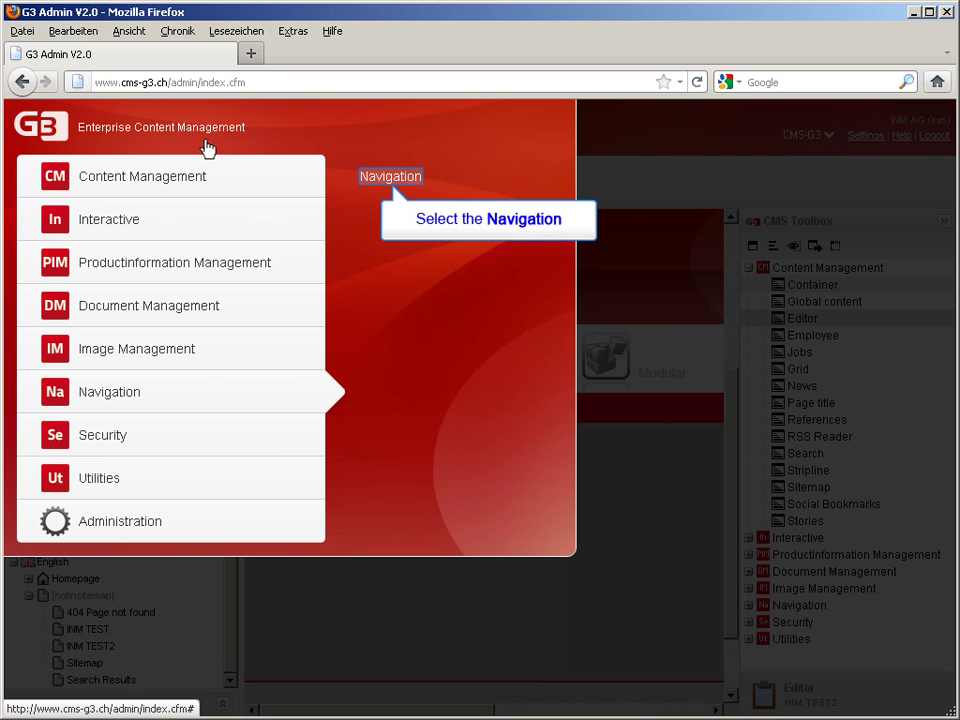
left_click(420, 180)
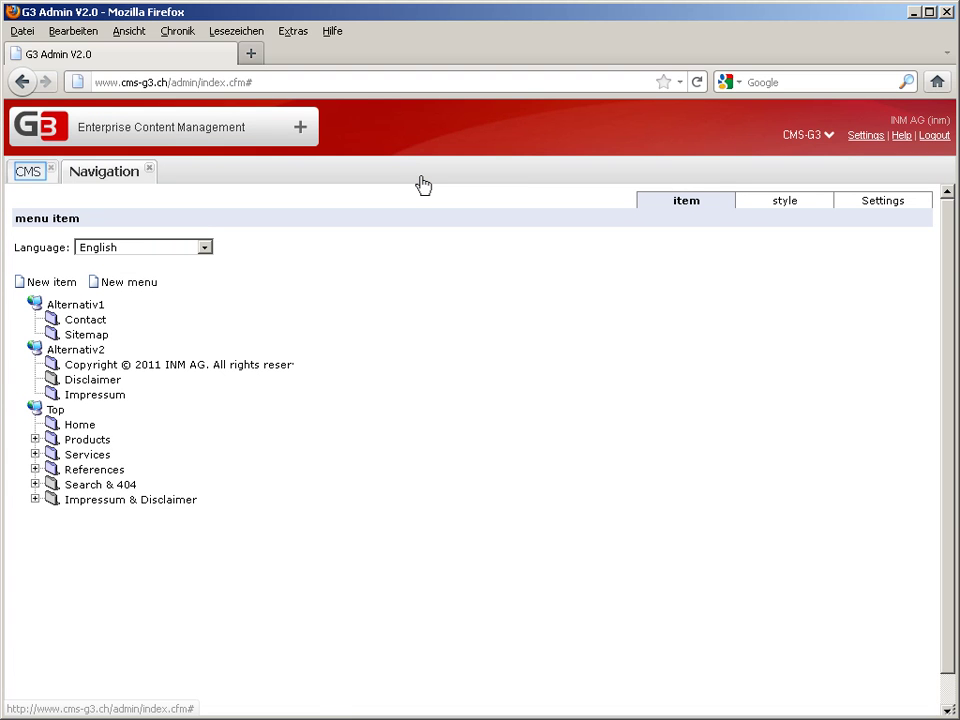
left_click(29, 173)
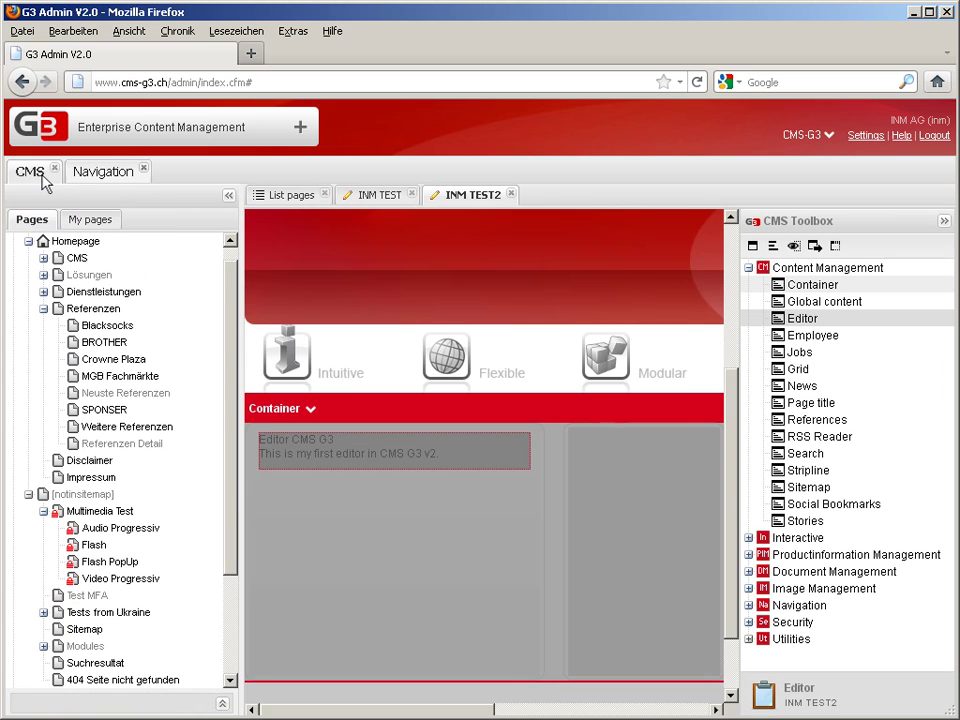
left_click(144, 168)
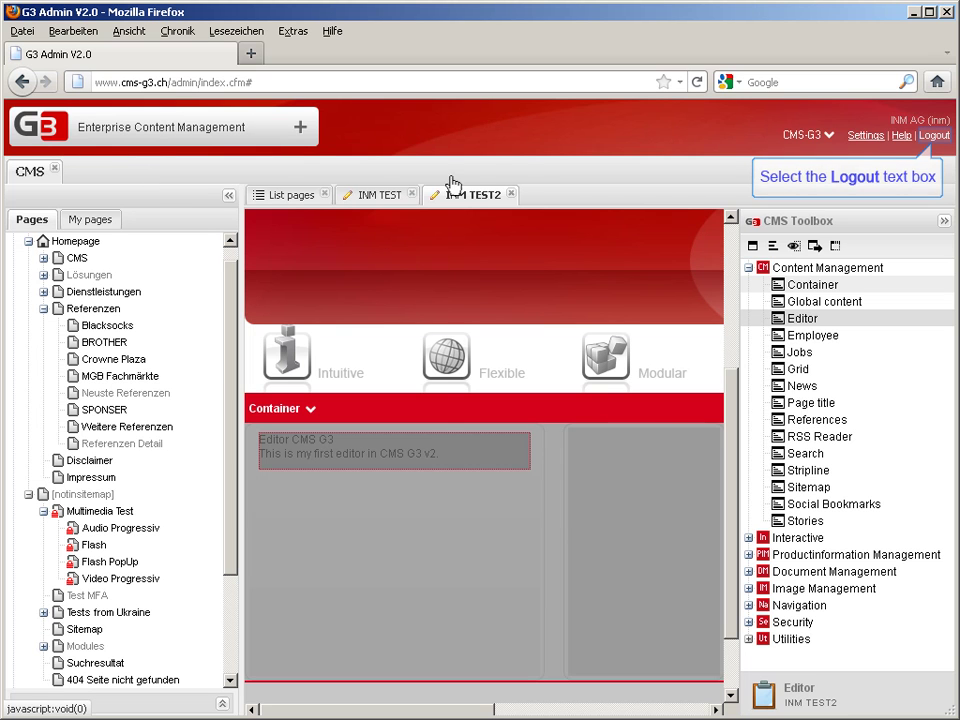
- Log out of the G3 administration
left_click(934, 137)
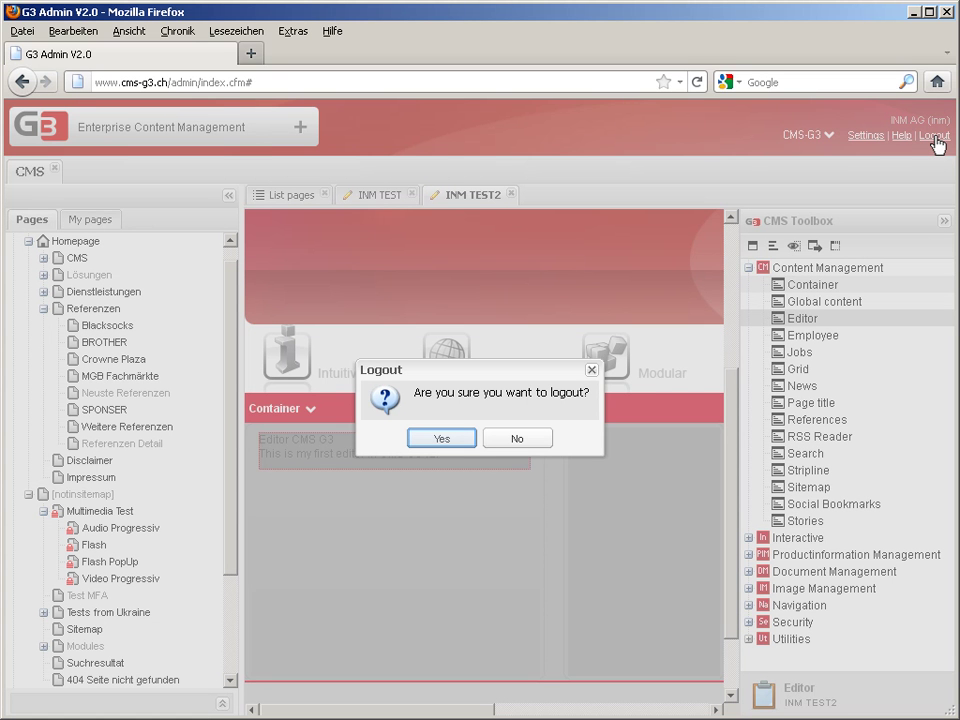